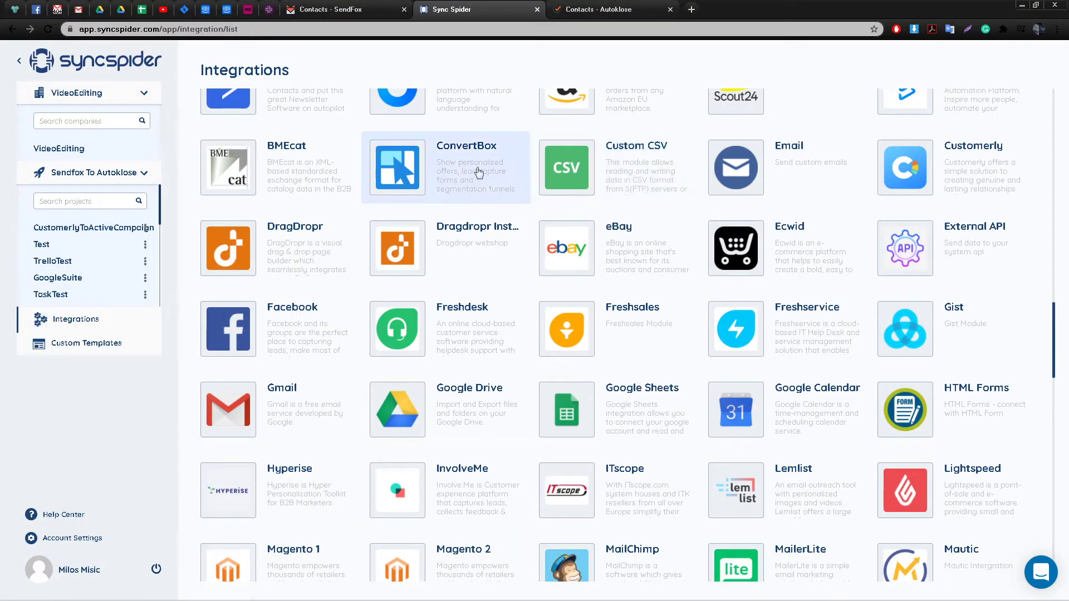
Review the existing contacts in the SendFox contacts list
click(356, 11)
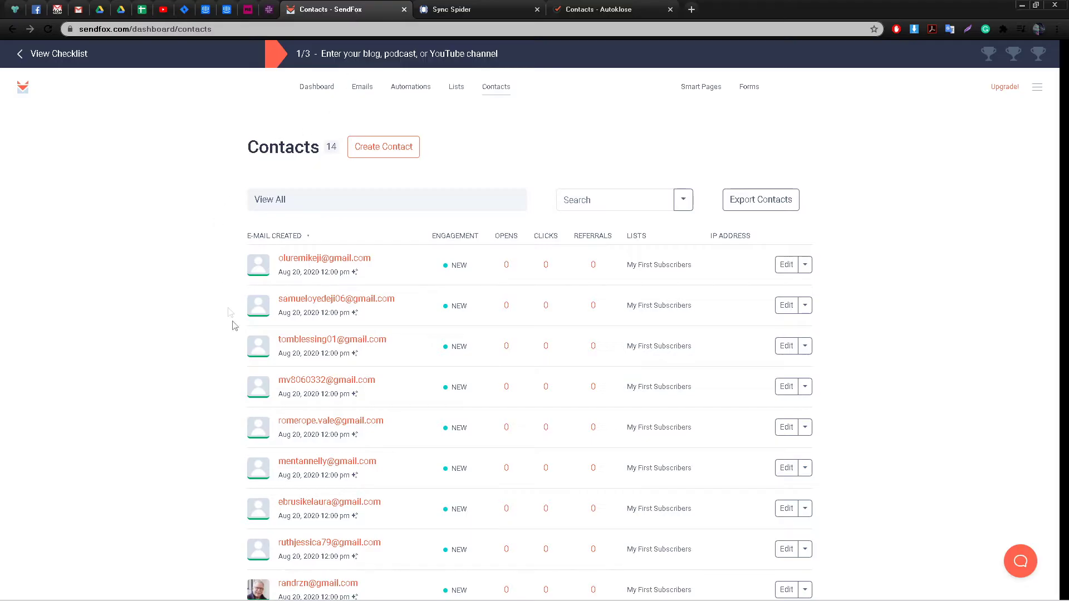
scroll(229, 297, down, 3)
scroll(652, 399, up, 3)
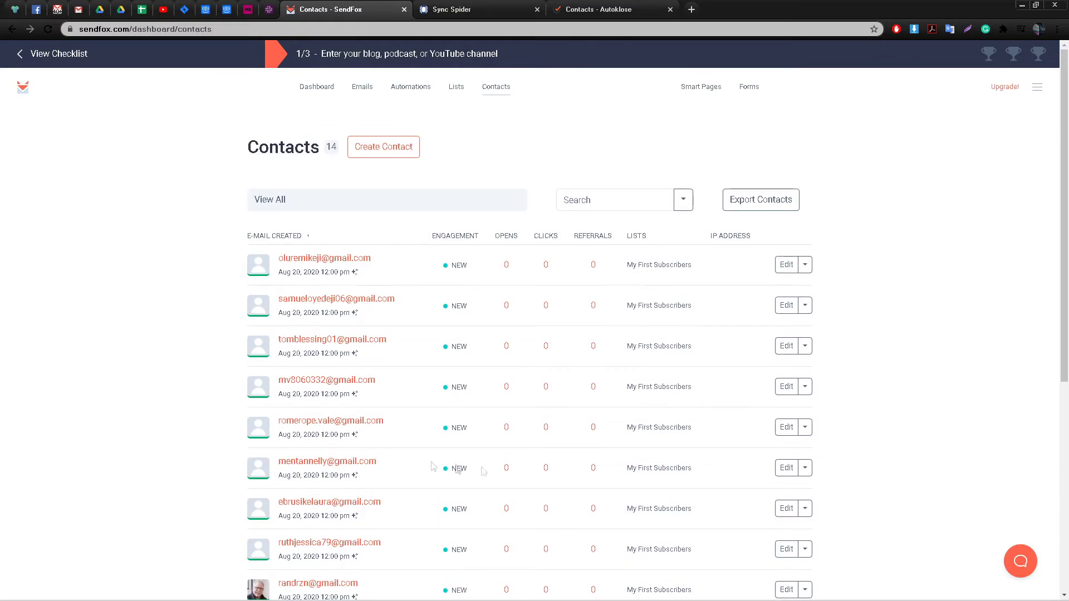
scroll(608, 269, down, 2)
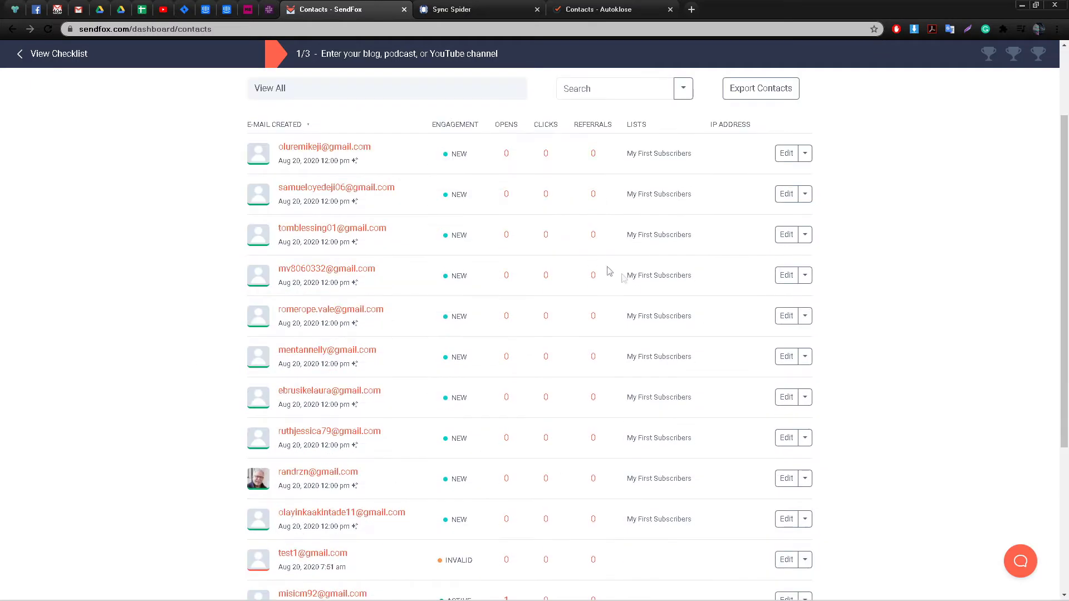
scroll(655, 289, up, 2)
Check the Autoklose contact list, then create the SyncSpider project SendFoxtoAutoklose
click(579, 10)
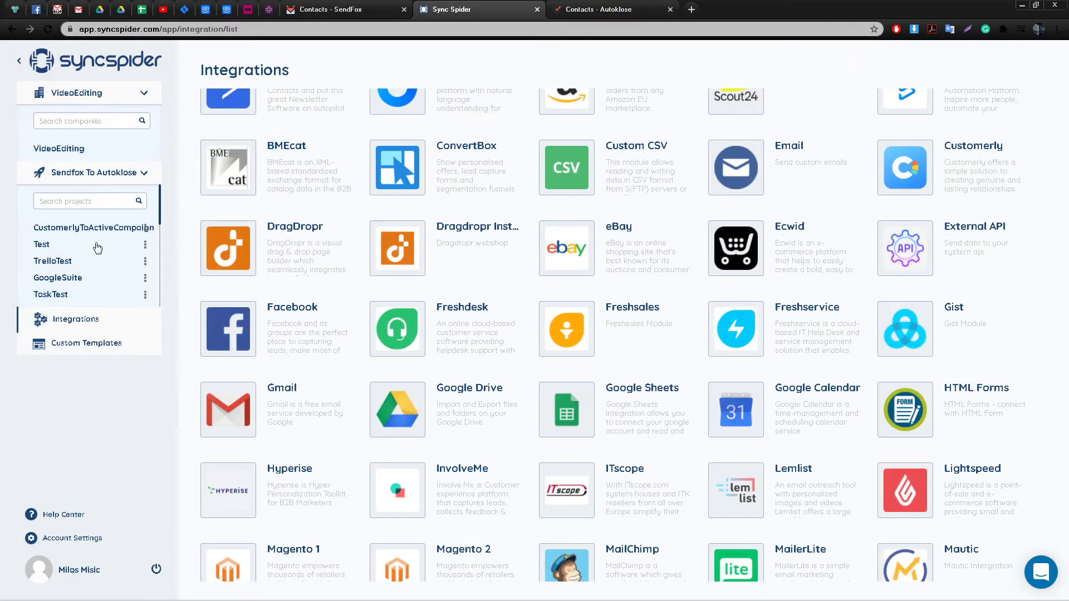
scroll(95, 247, down, 3)
scroll(89, 262, down, 3)
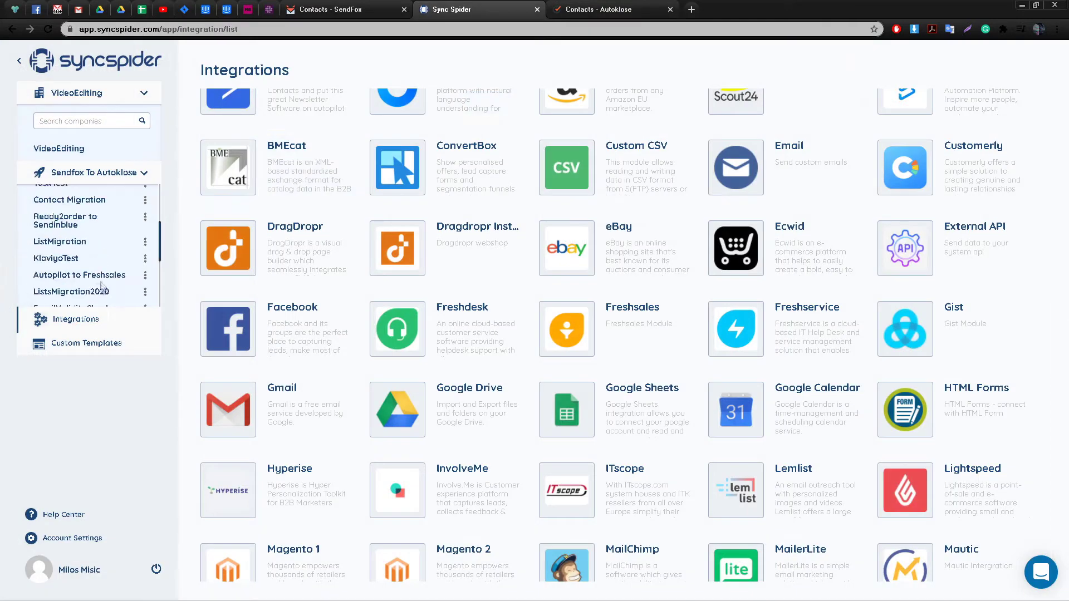
scroll(78, 278, down, 3)
click(84, 295)
text(SendFoxtoAutoklose)
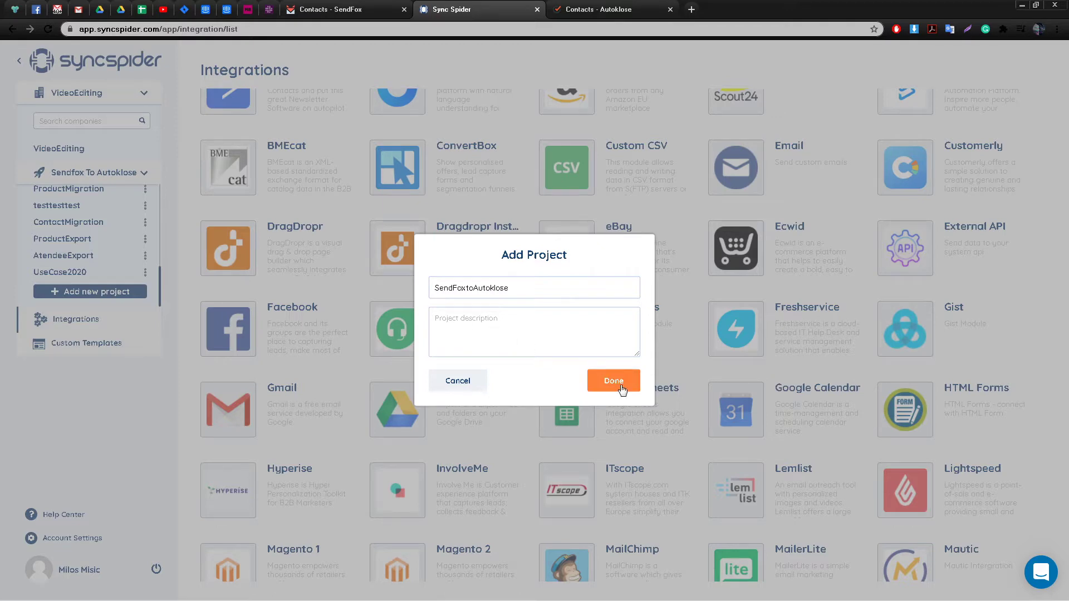
click(620, 389)
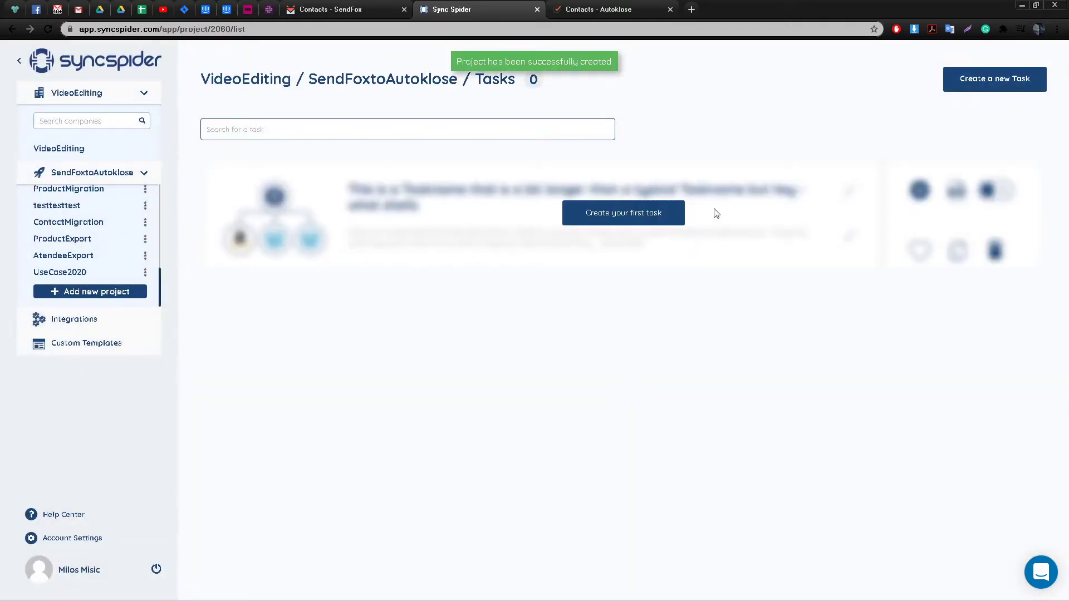
Create the first task with a named SendFox source integration, then go to SendFox for its key
click(645, 221)
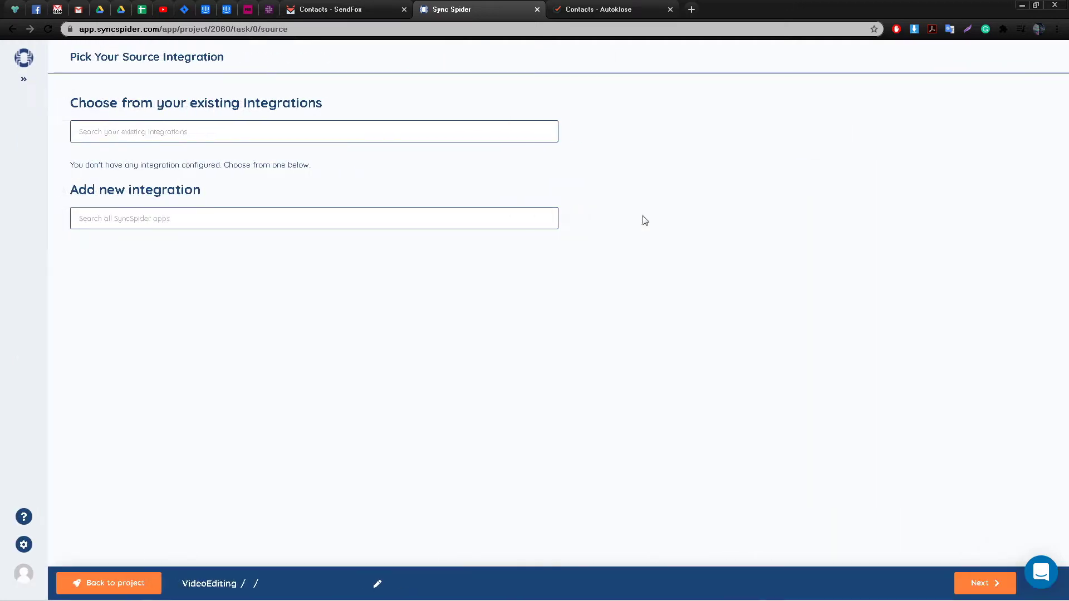
click(276, 216)
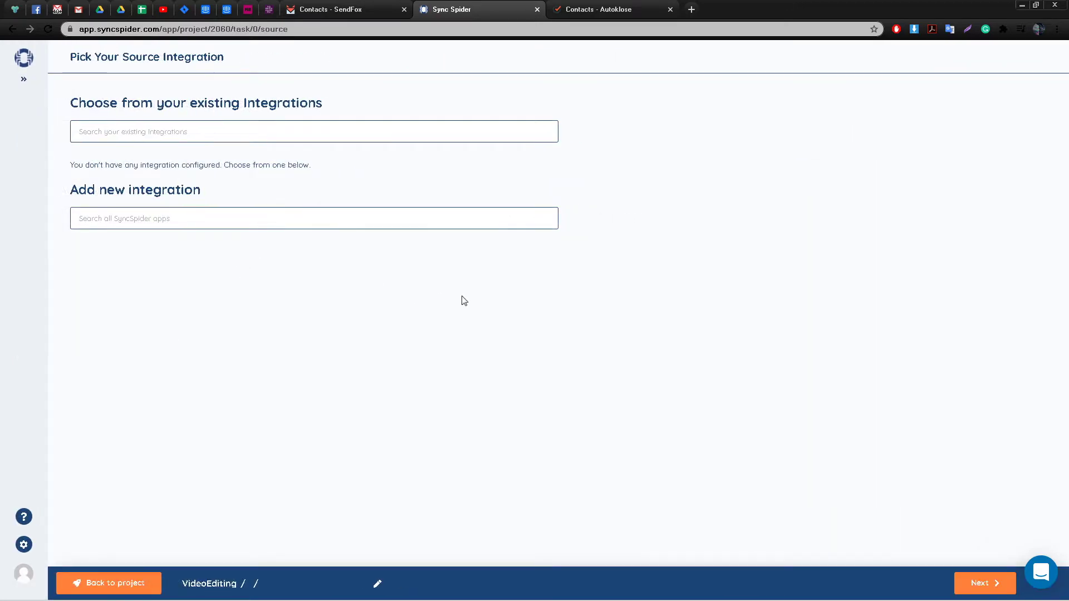
click(329, 132)
text(se)
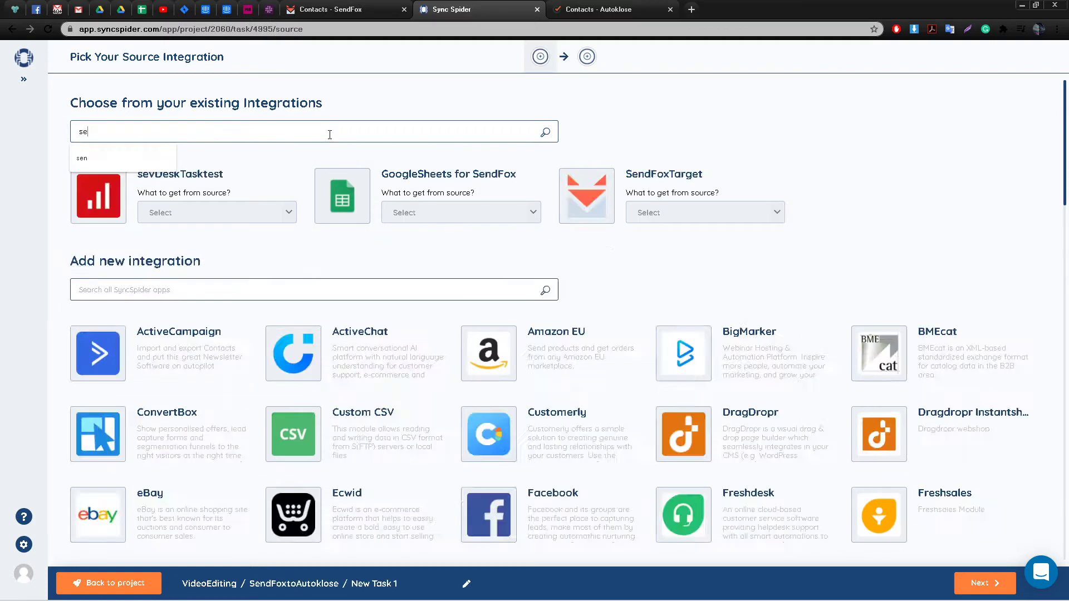
text(nd)
click(294, 345)
text(S)
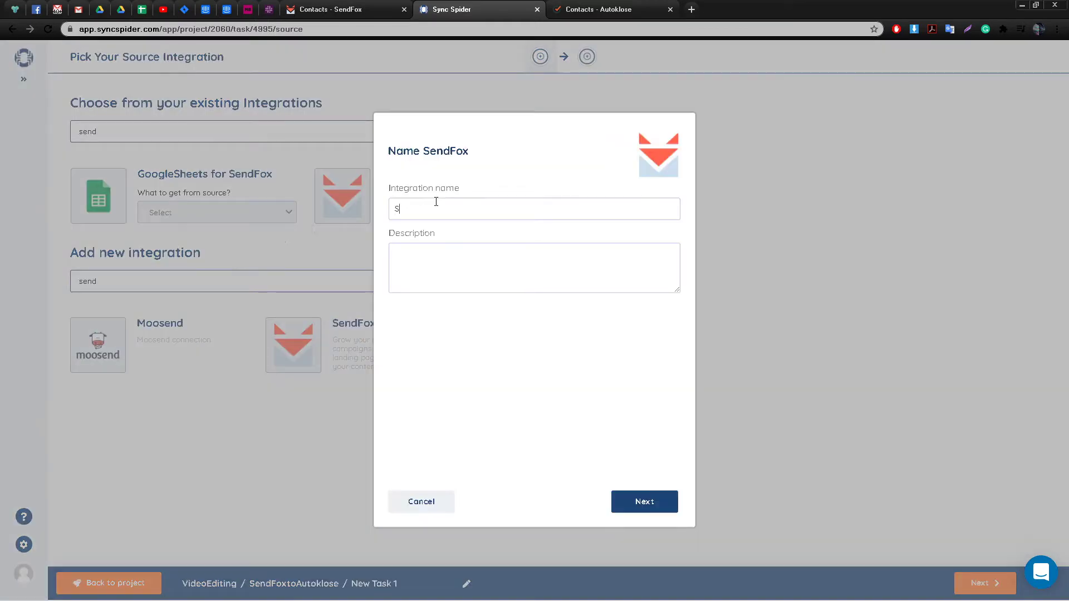
click(645, 501)
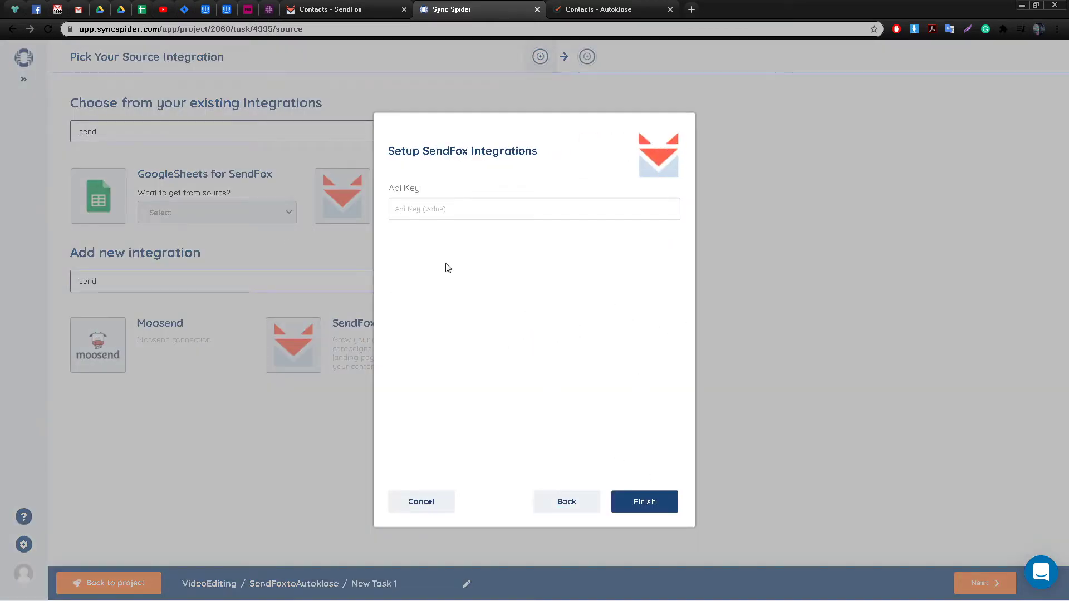
click(333, 11)
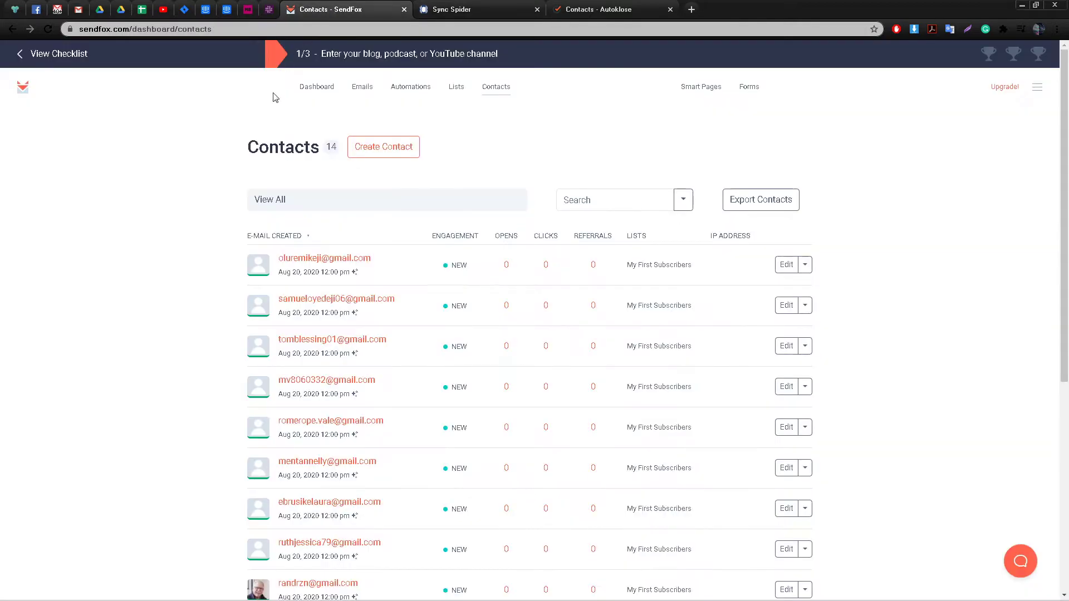
Open SendFox's API settings from the account menu
click(1042, 89)
click(999, 150)
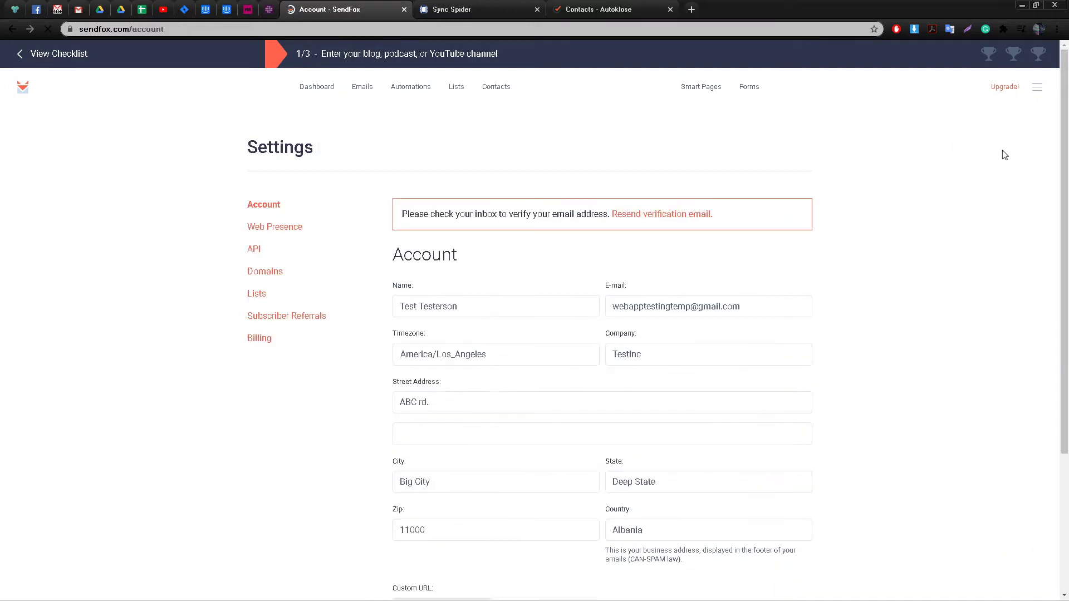
click(254, 249)
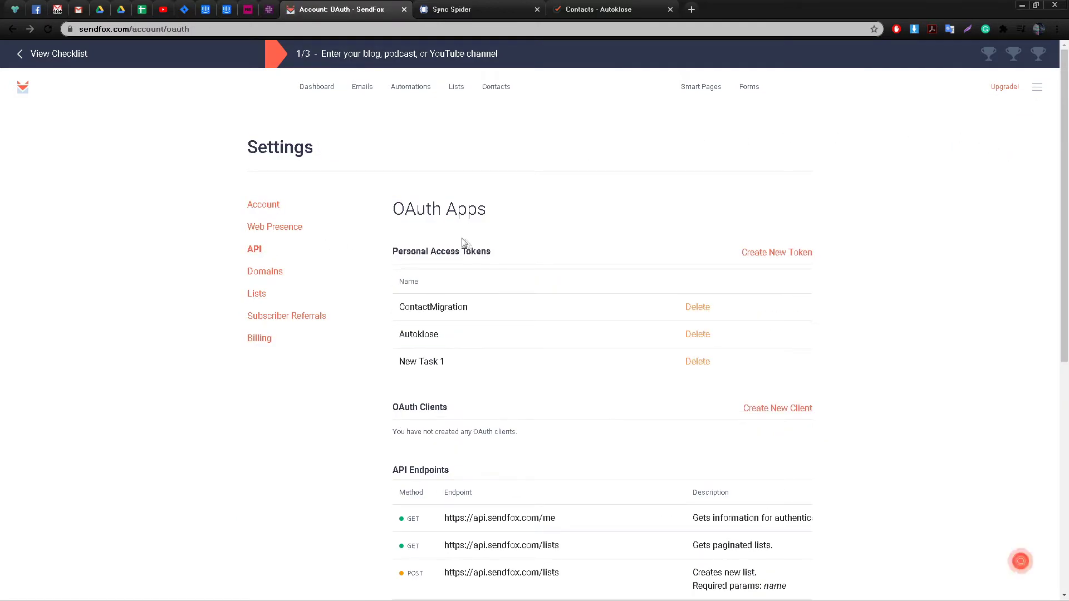
Create a personal access token named AutoKlose2 and select its value for copying
click(760, 252)
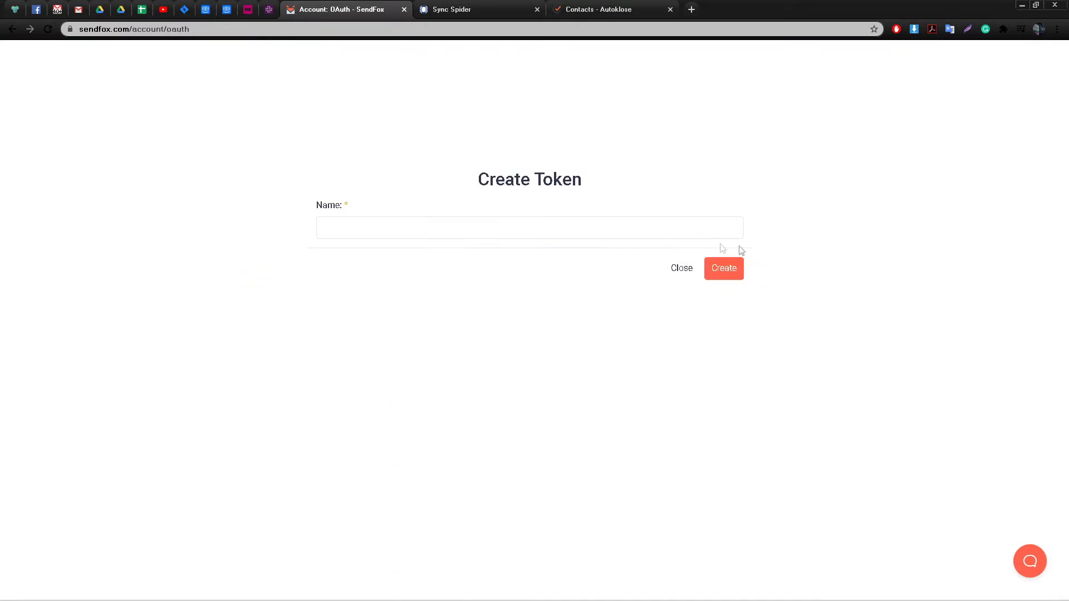
click(508, 224)
text(AutoKlose2)
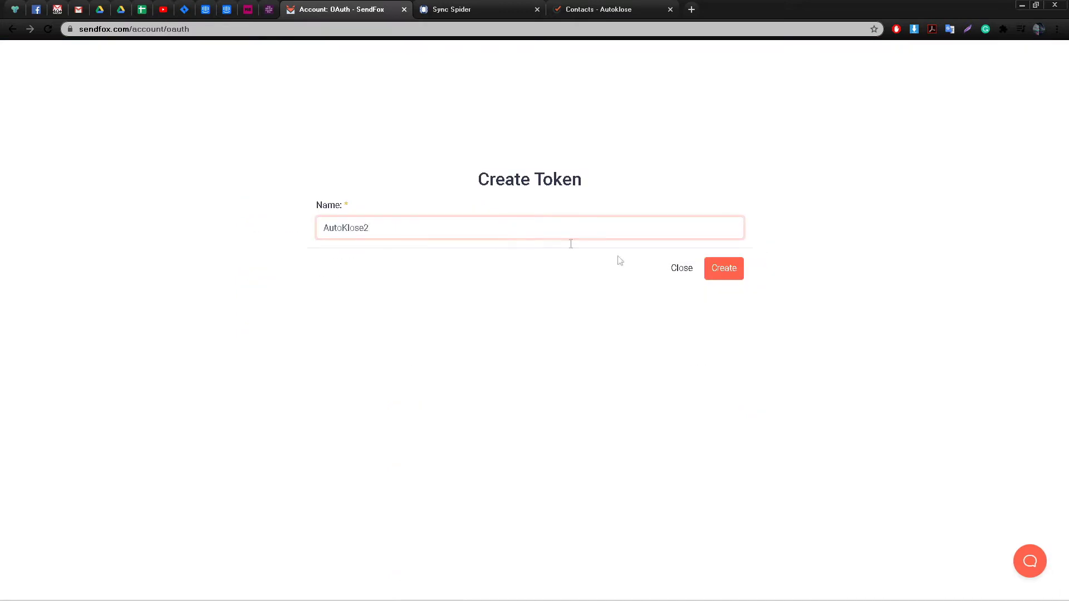
click(729, 271)
scroll(678, 247, down, 3)
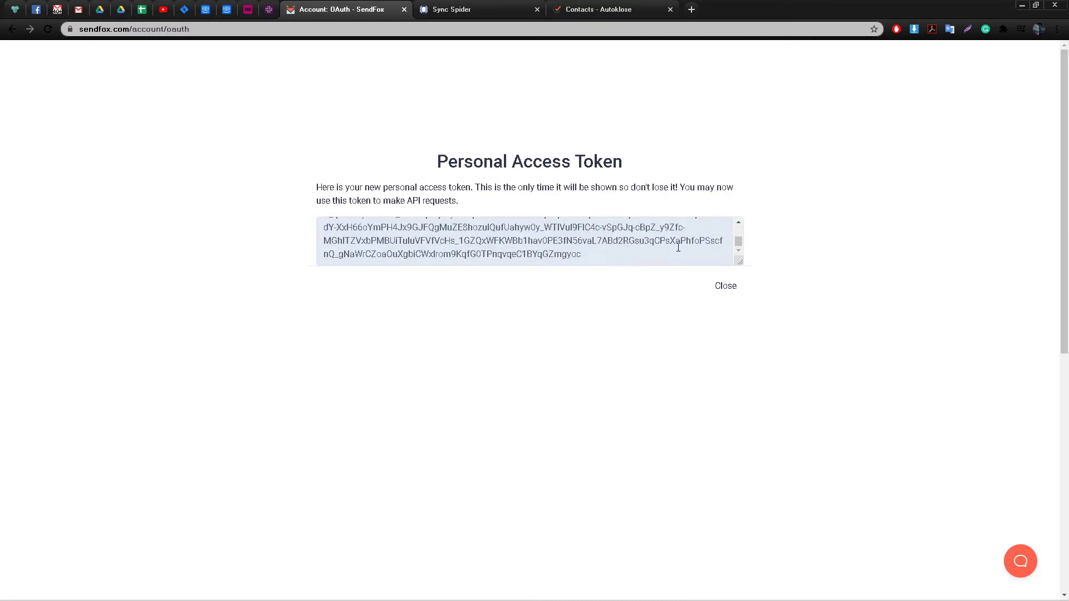
mouse_move(621, 256)
mouse_down()
mouse_move(305, 256)
mouse_move(302, 232)
mouse_up()
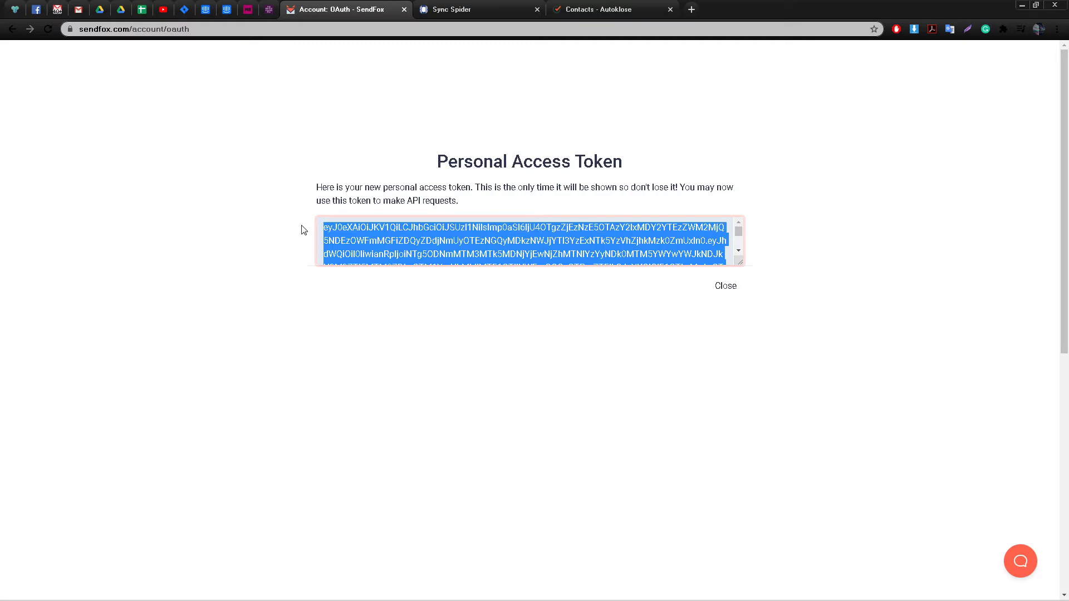
Paste the SendFox token as the API key, then add an Autoklose target named AutokloseTarget
key(ctrl+v)
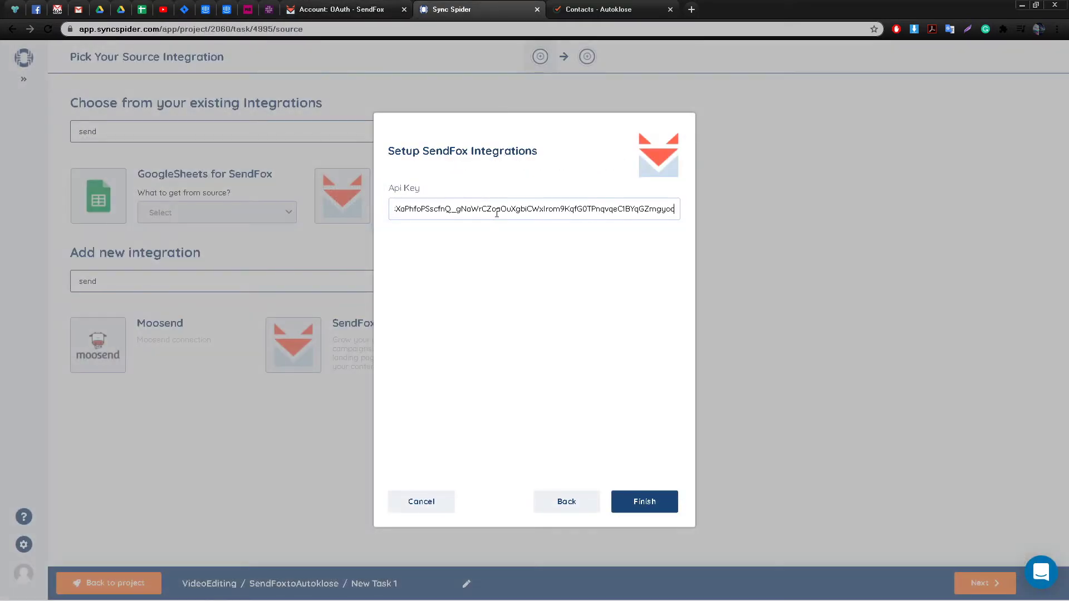
key(ctrl+a)
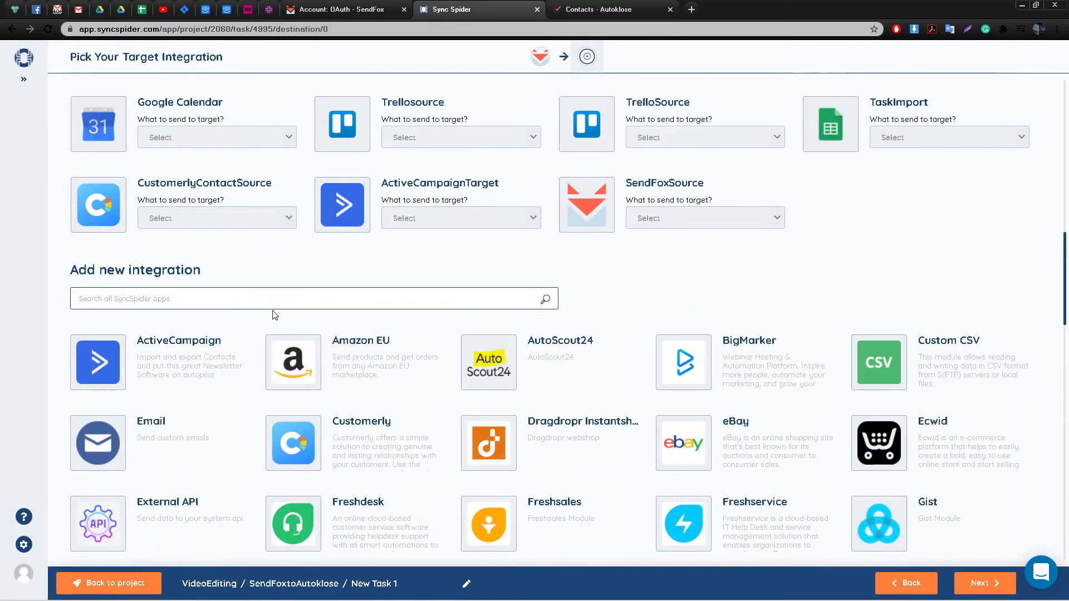
click(273, 299)
text(auto)
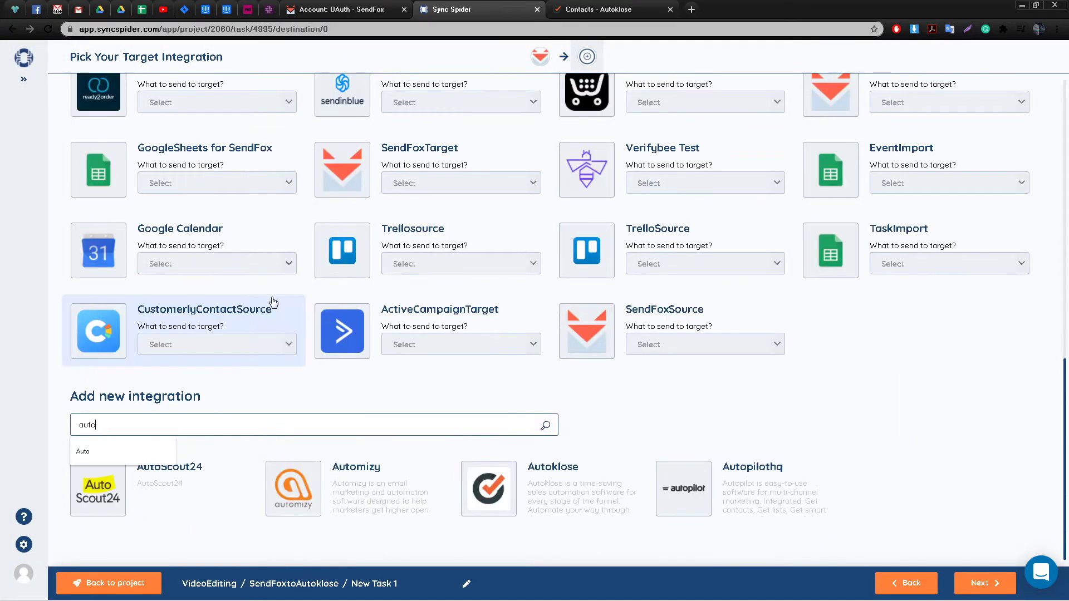
click(516, 472)
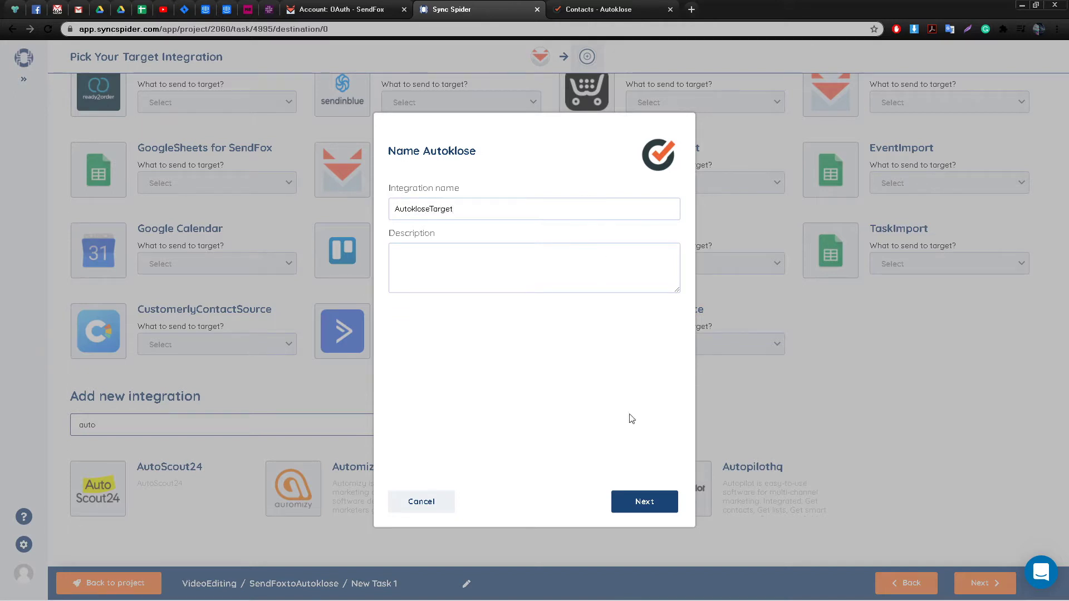
click(636, 494)
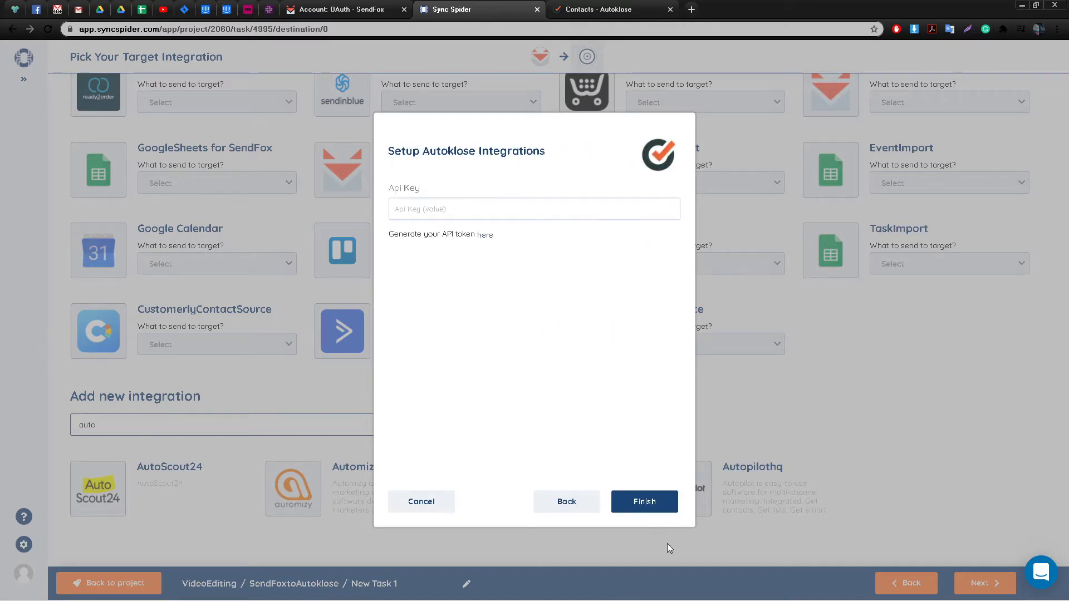
Generate and copy a new Autoklose API token, then return to SyncSpider
click(485, 236)
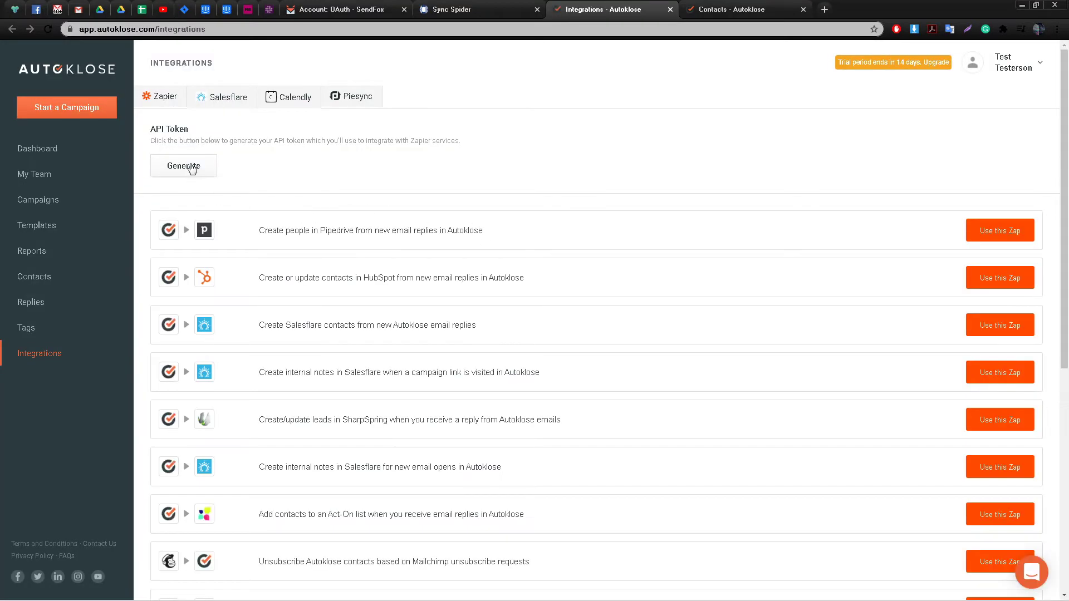
click(192, 169)
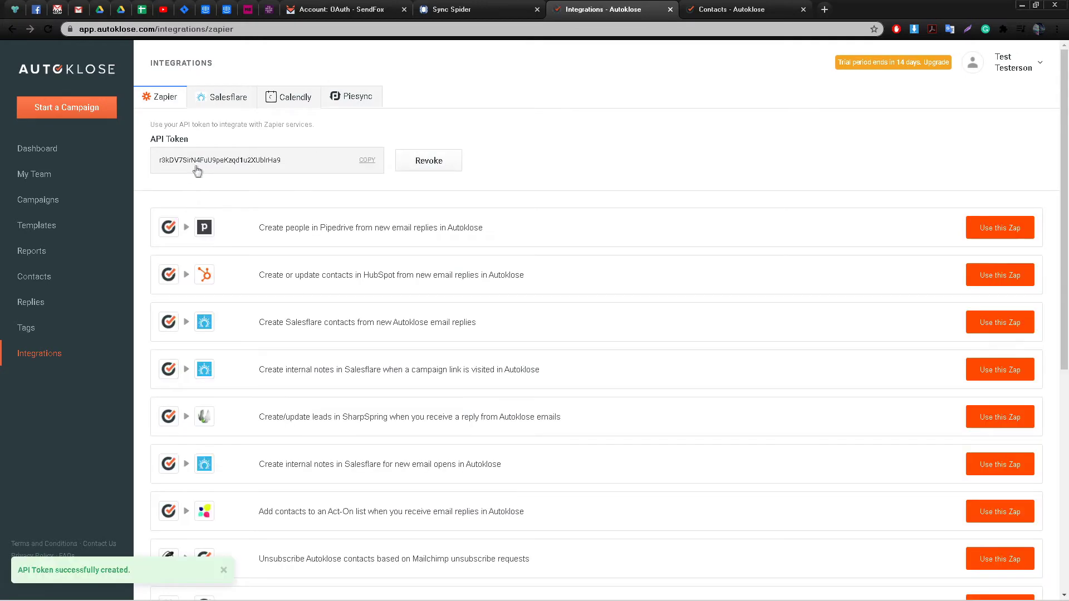
click(369, 163)
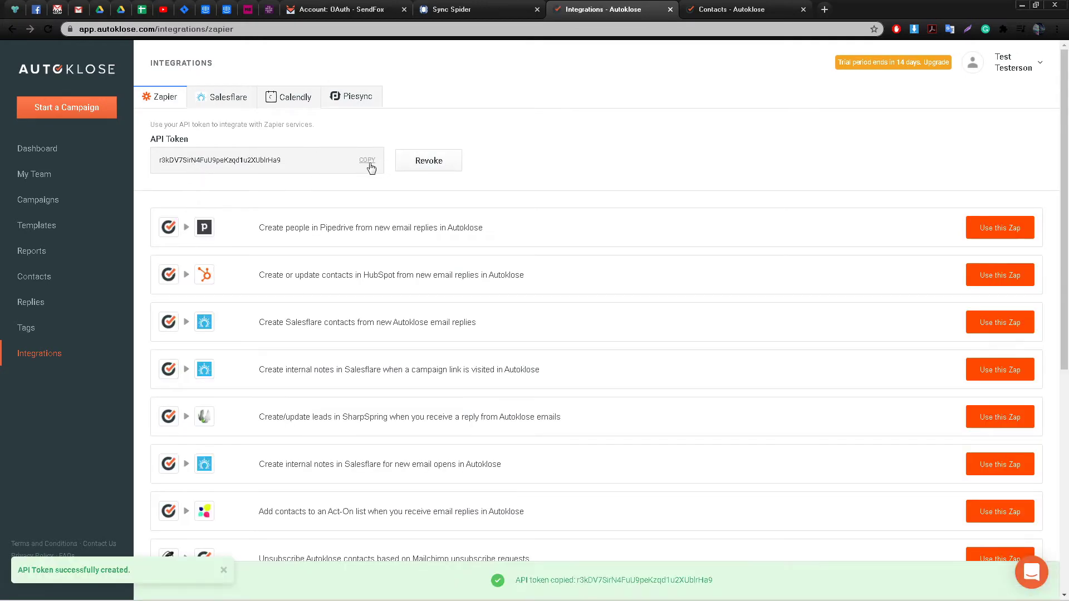
click(525, 21)
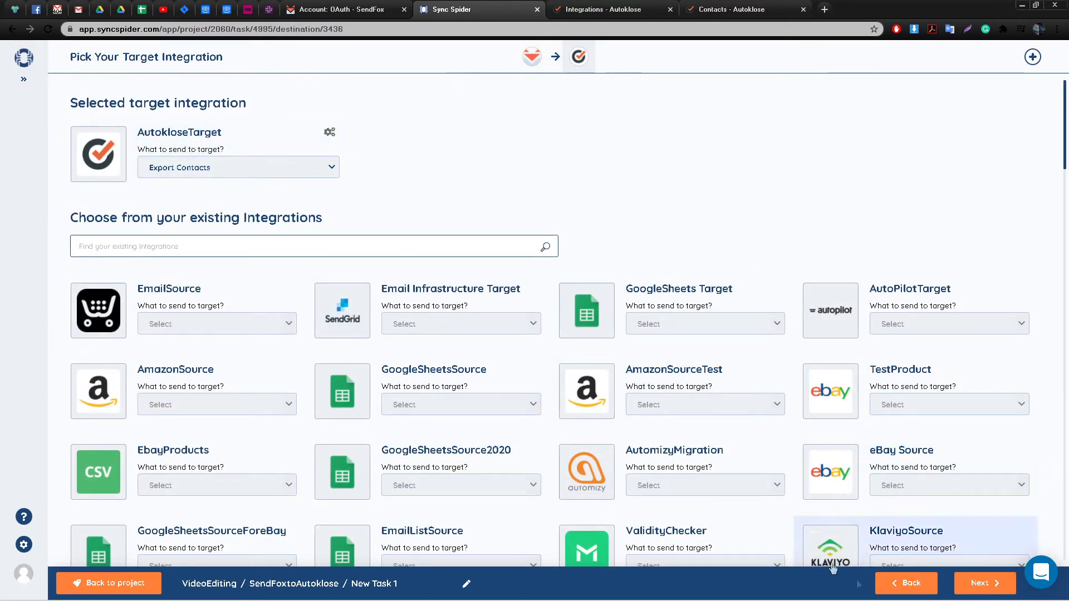
Browse the Filter By fields on the Source Filter step without adding a condition, then continue
click(984, 583)
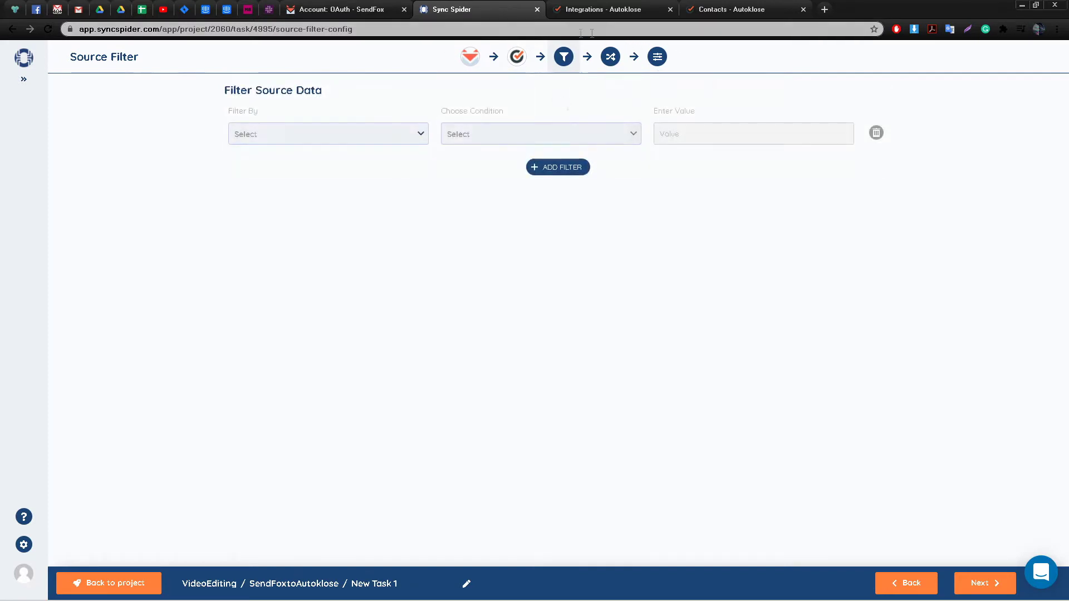
click(608, 60)
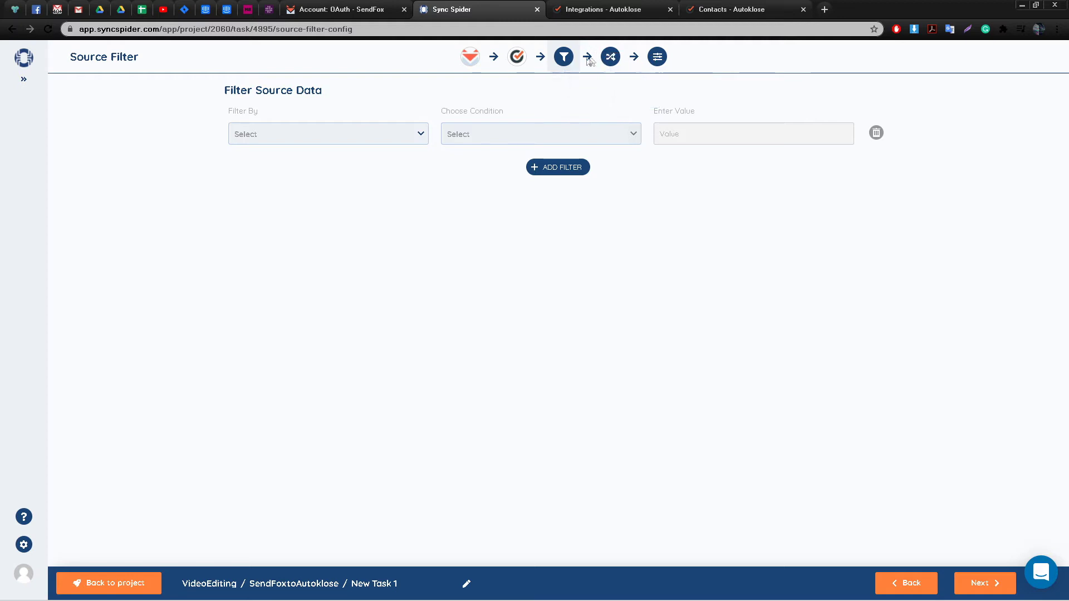
click(393, 142)
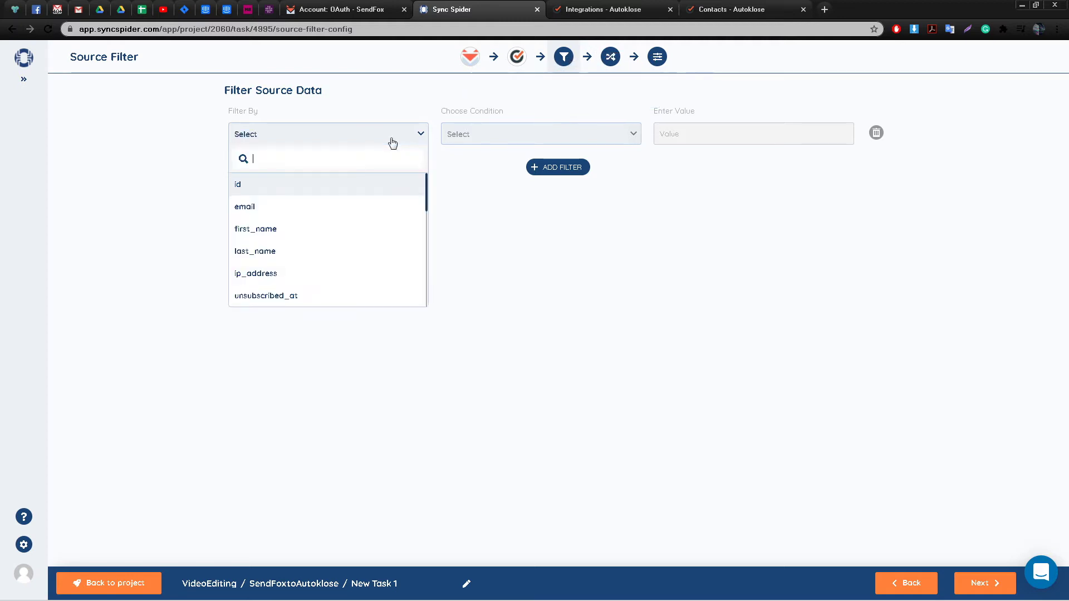
scroll(328, 226, down, 1)
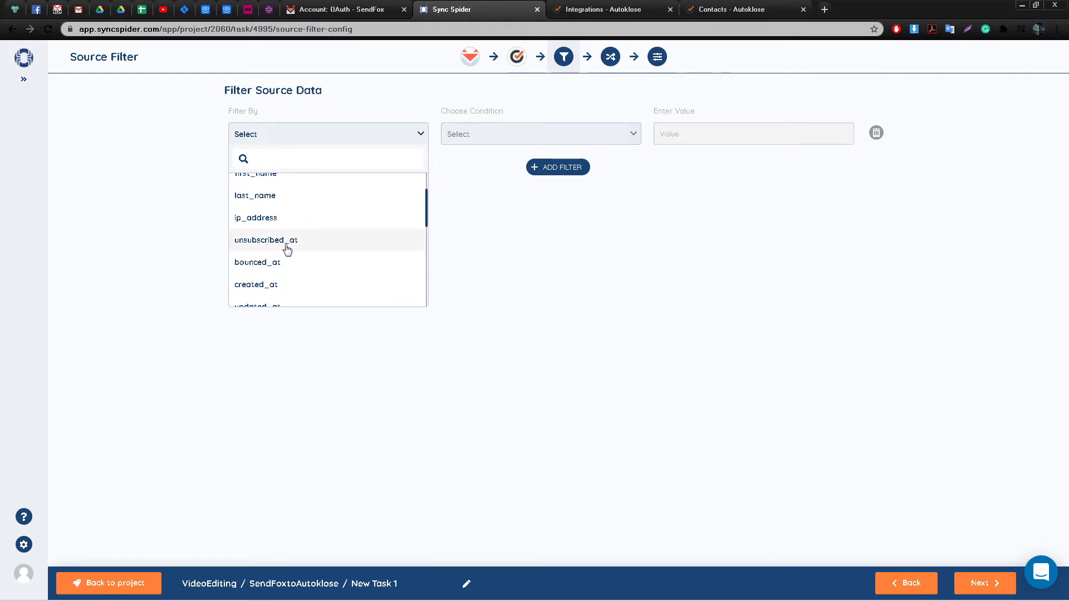
scroll(284, 249, down, 1)
scroll(269, 276, down, 1)
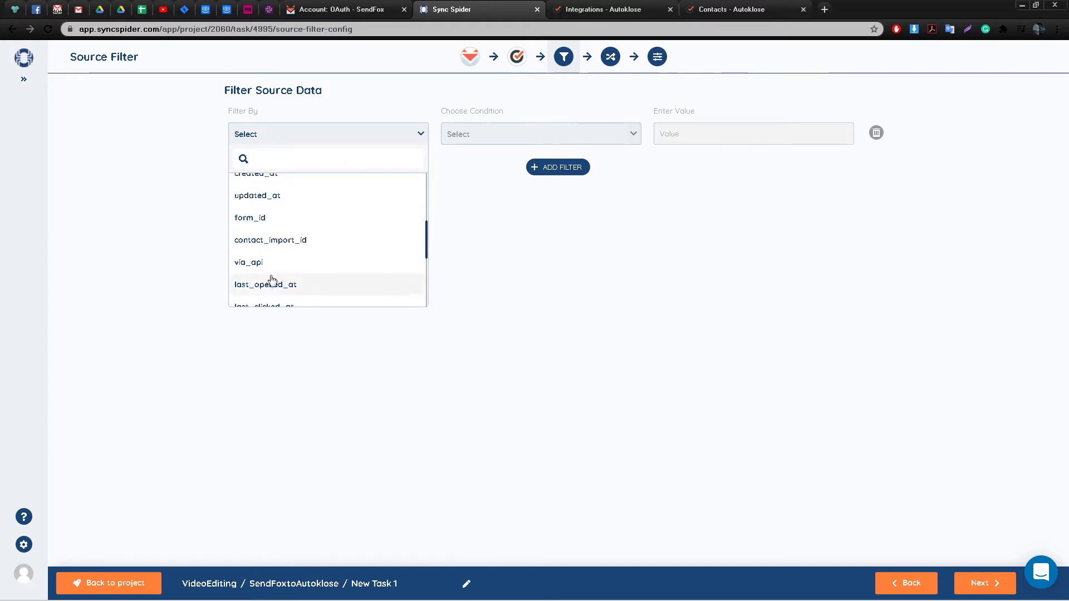
scroll(273, 282, down, 2)
scroll(287, 276, down, 1)
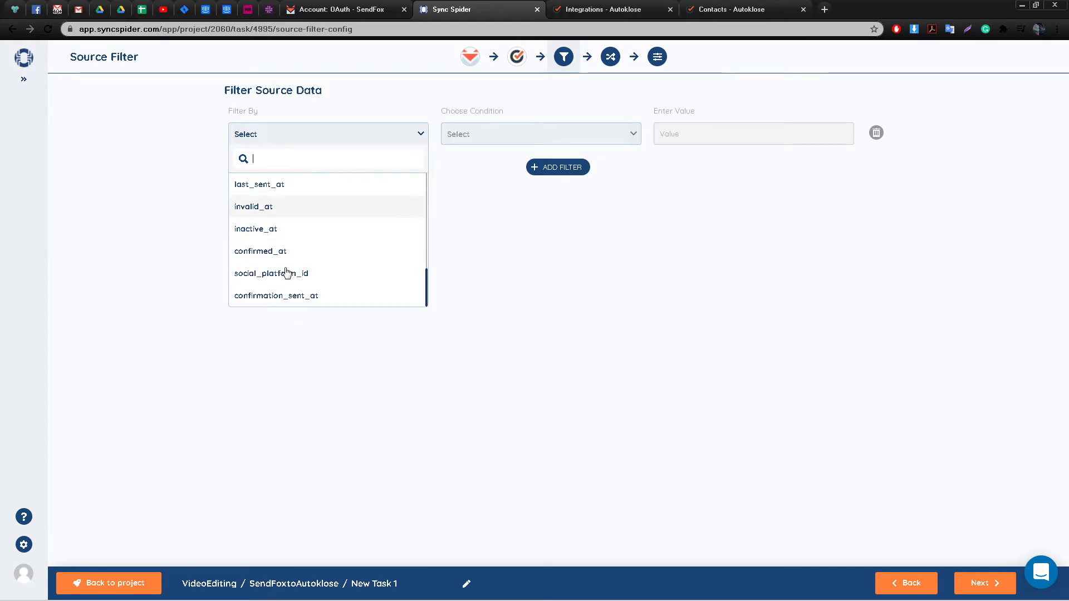
scroll(298, 264, up, 2)
scroll(296, 262, up, 2)
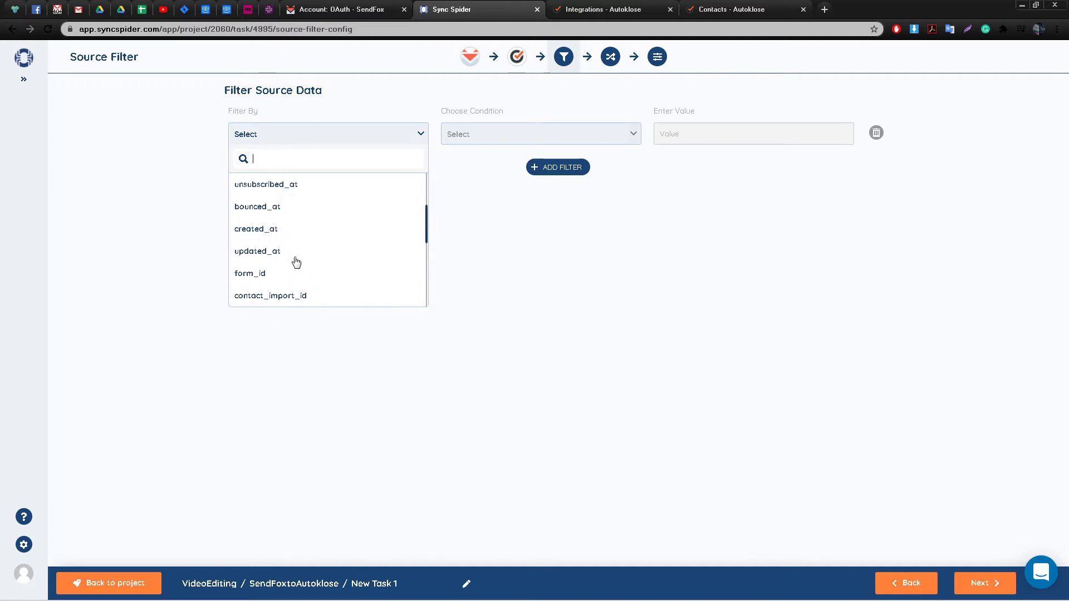
scroll(296, 262, up, 2)
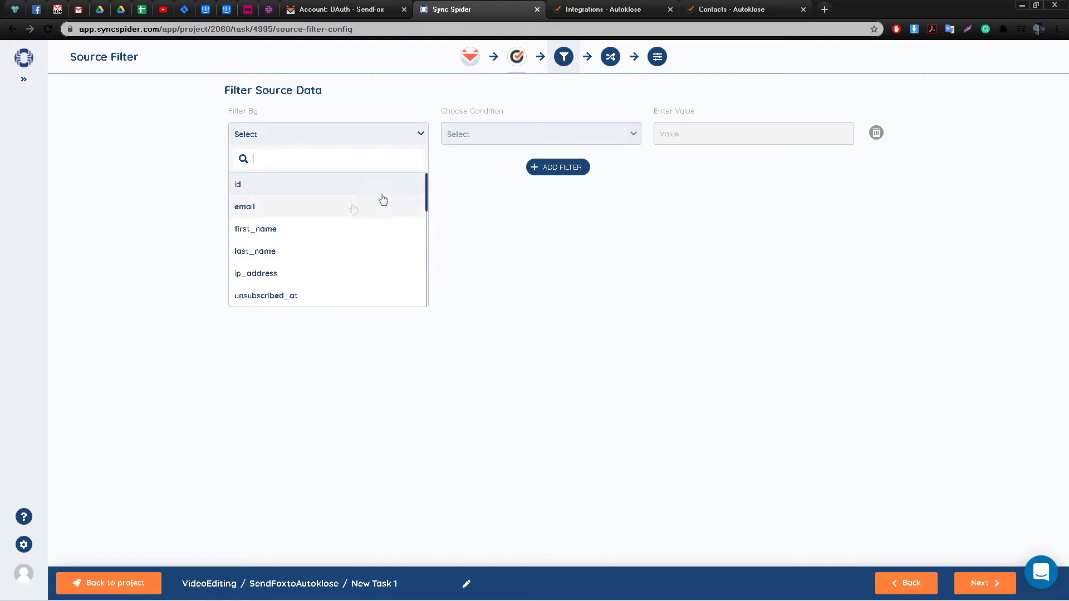
click(518, 236)
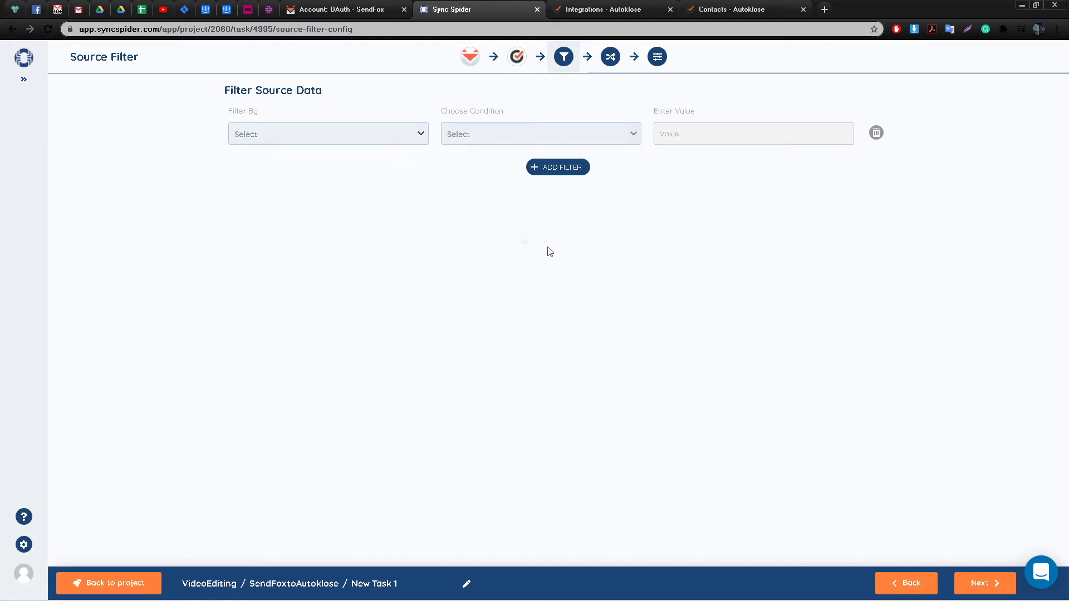
click(1000, 586)
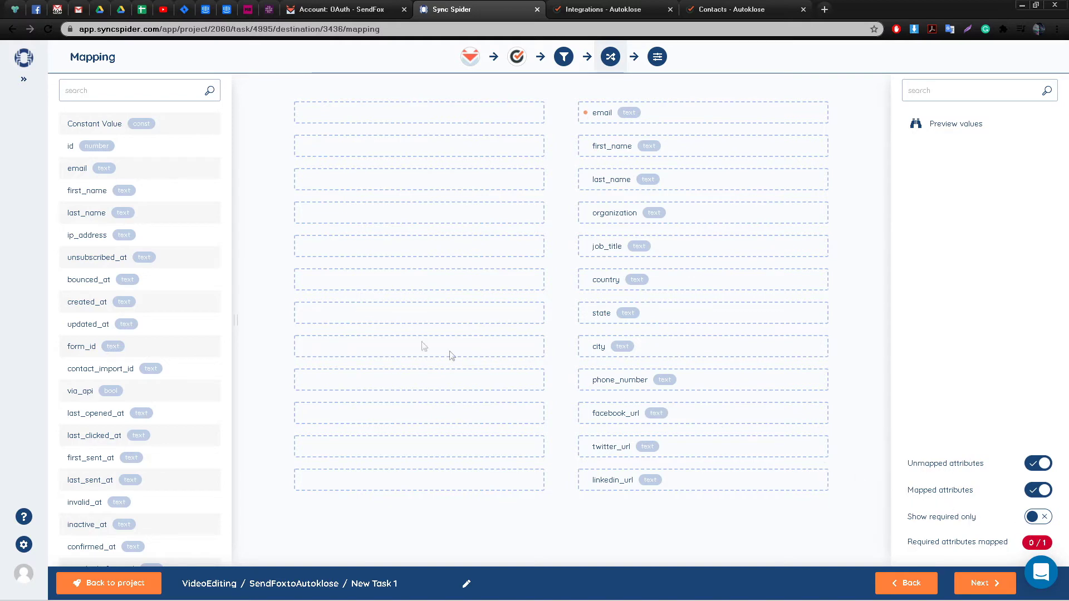
Map SendFox email, first_name and last_name onto the matching Autoklose contact fields
drag(88, 170, 346, 117)
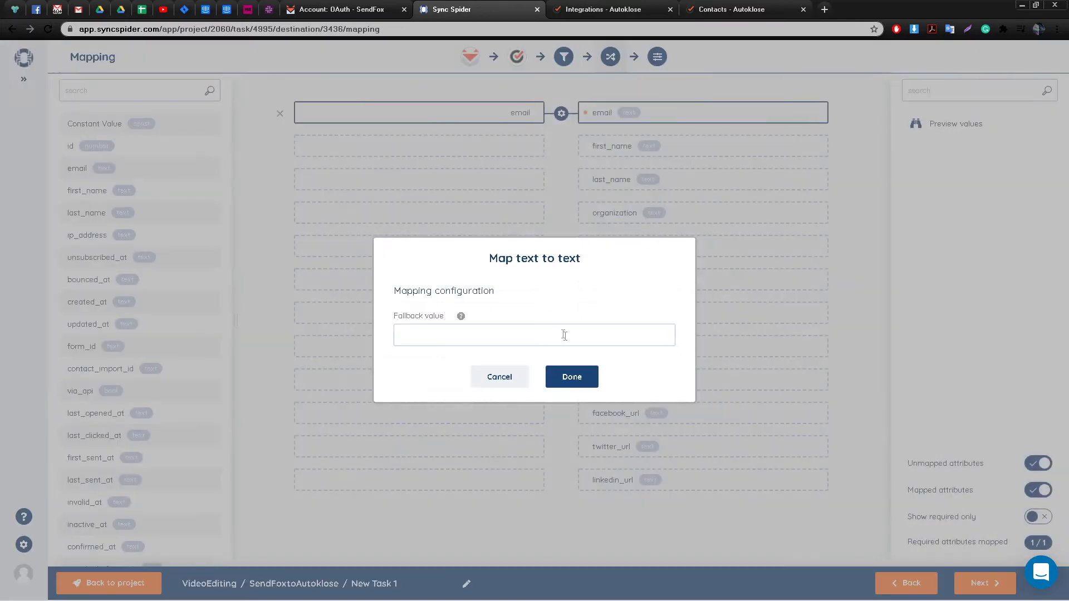
click(568, 375)
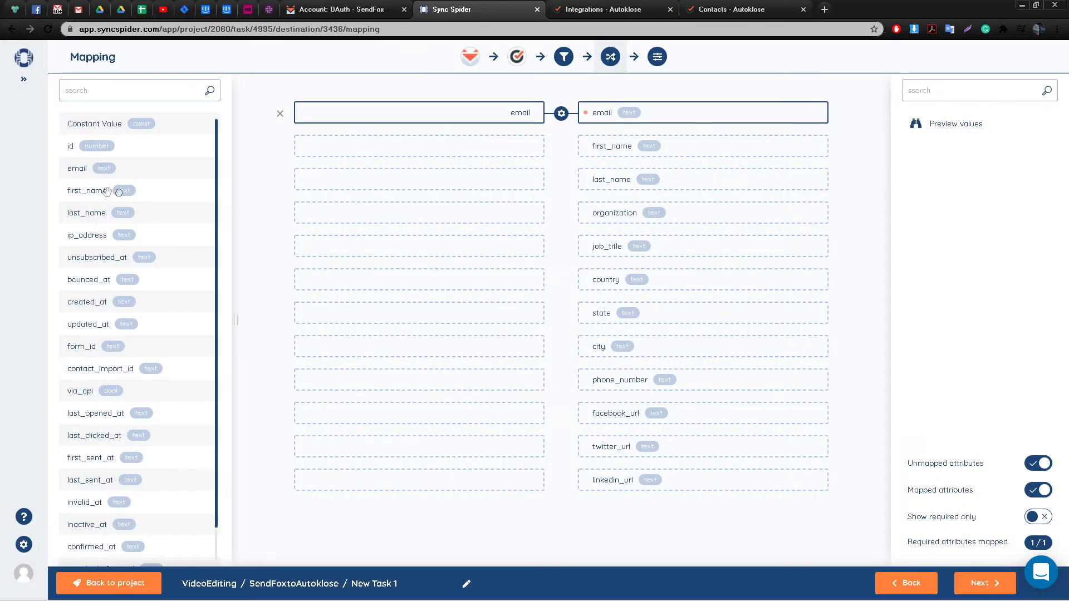
drag(107, 191, 382, 157)
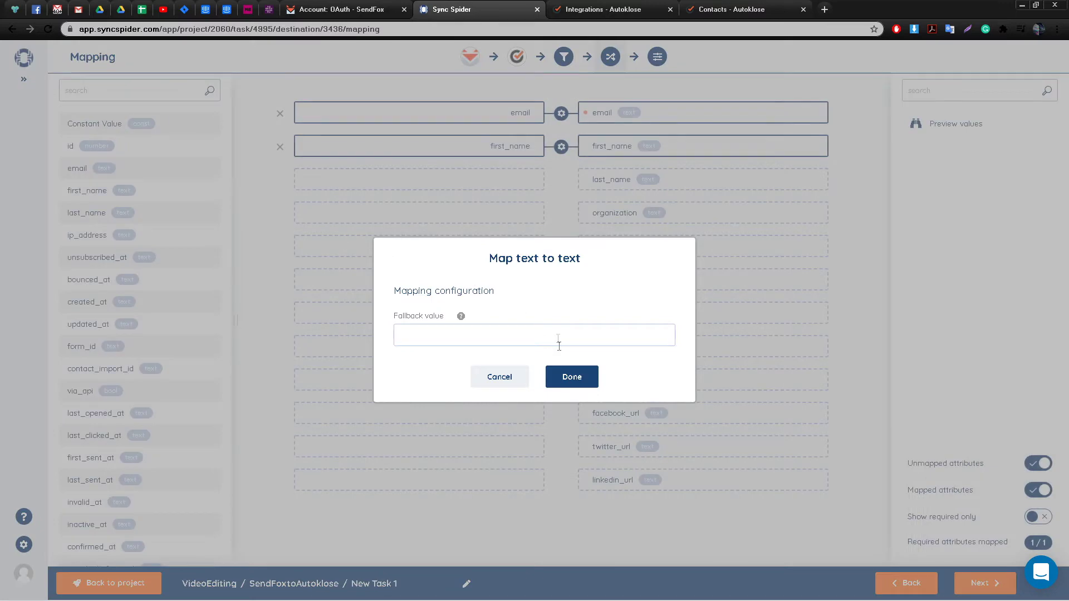
click(568, 375)
drag(125, 212, 429, 179)
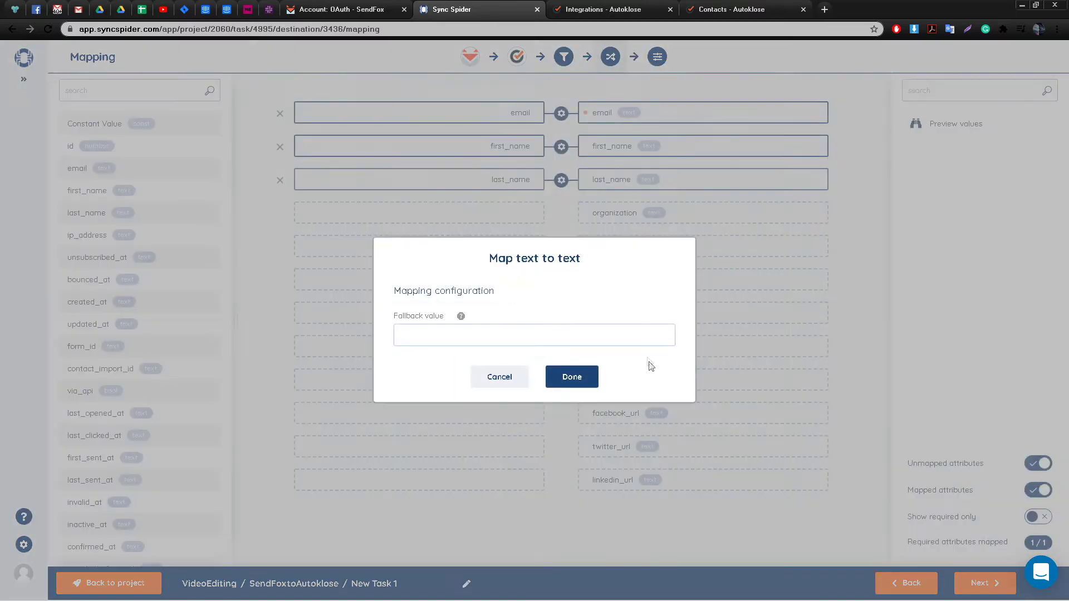
click(572, 377)
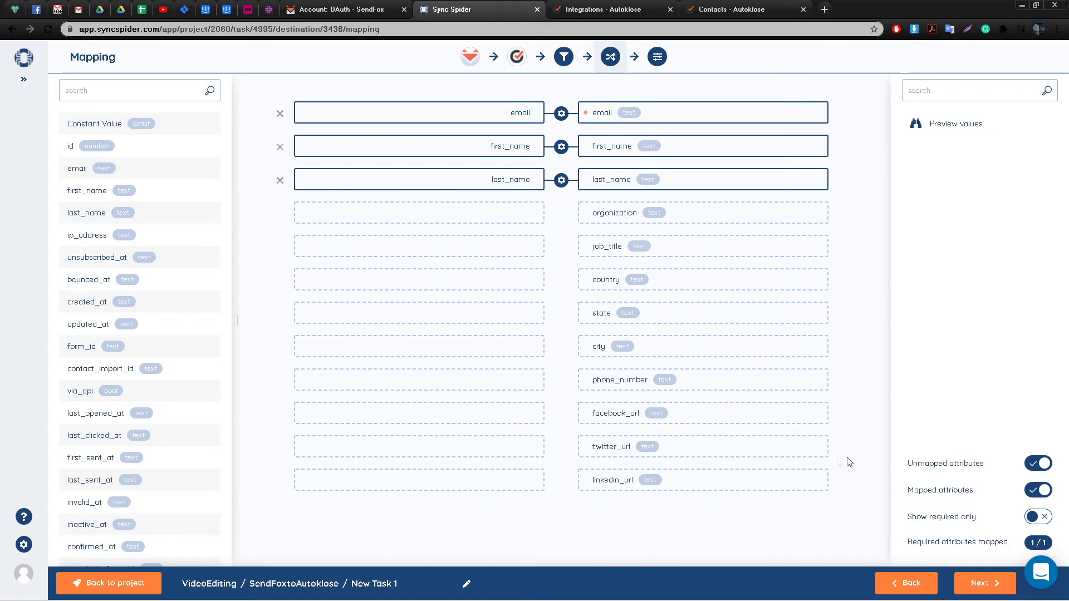
click(941, 123)
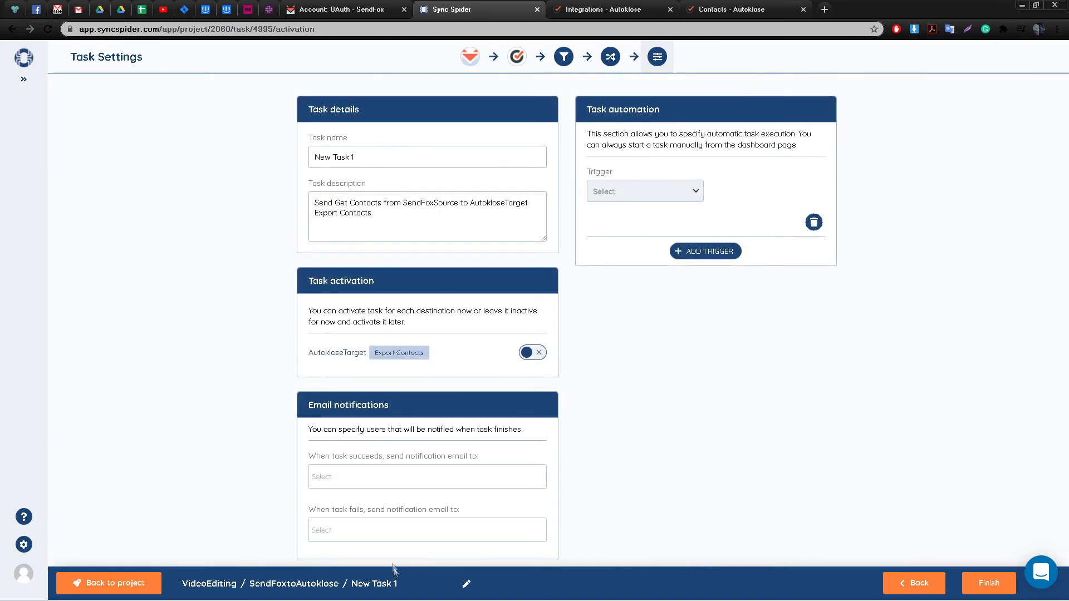
Rename the task ContactMigrationPhase1 and add an On event trigger for another task's success
drag(386, 156, 277, 162)
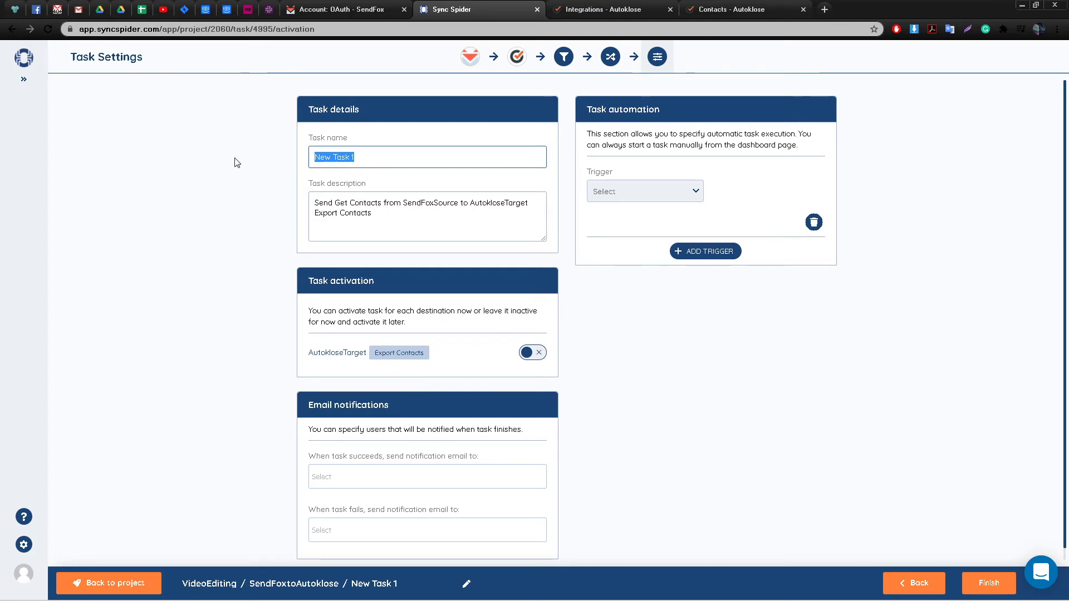
text(ContactMigr)
text(ationPhase1)
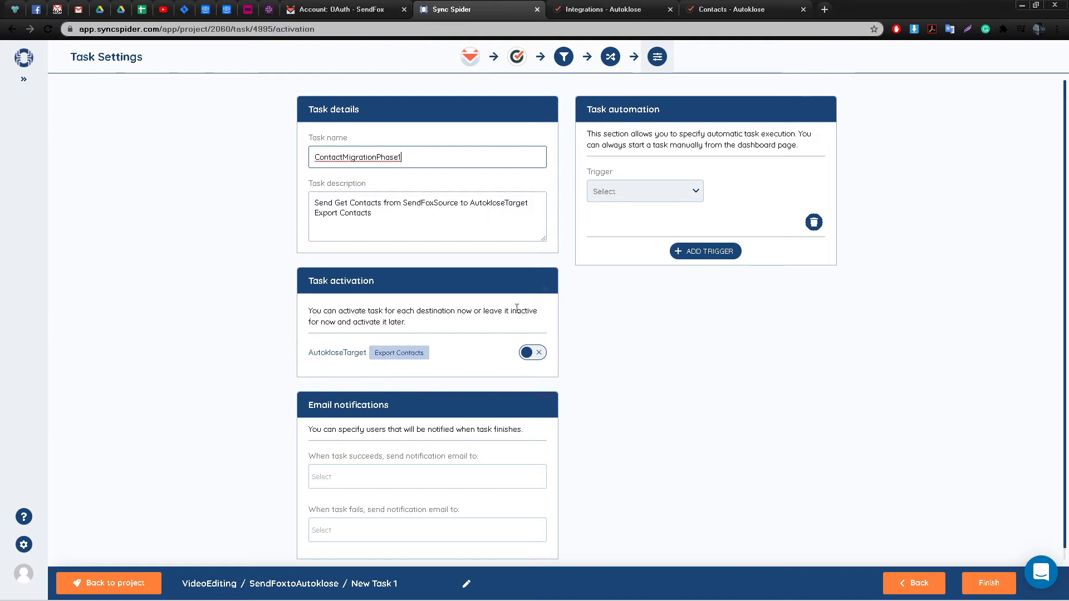
click(613, 195)
click(624, 213)
click(746, 200)
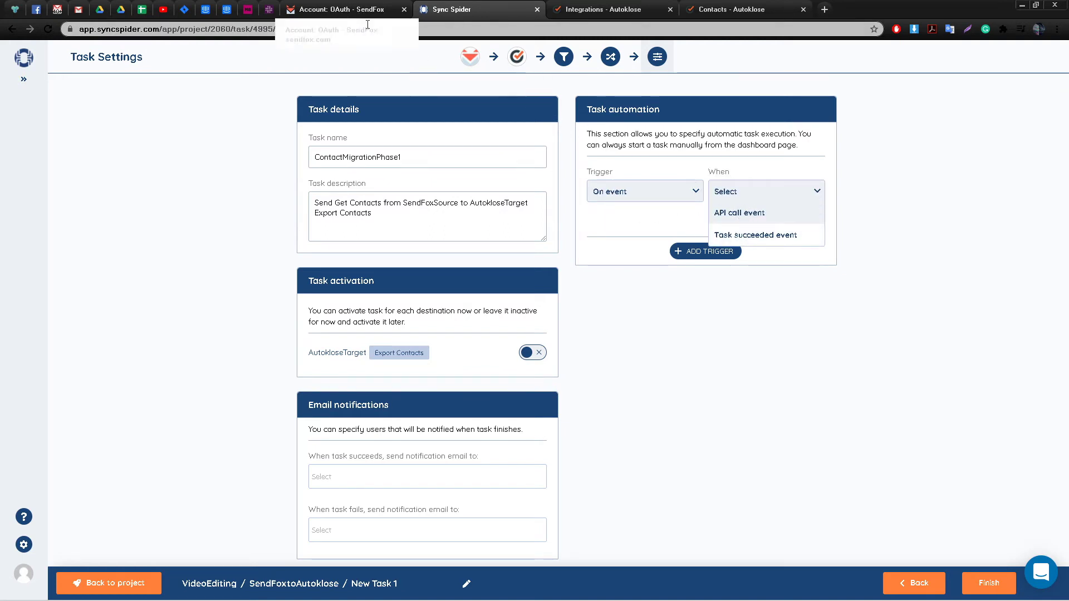
click(755, 236)
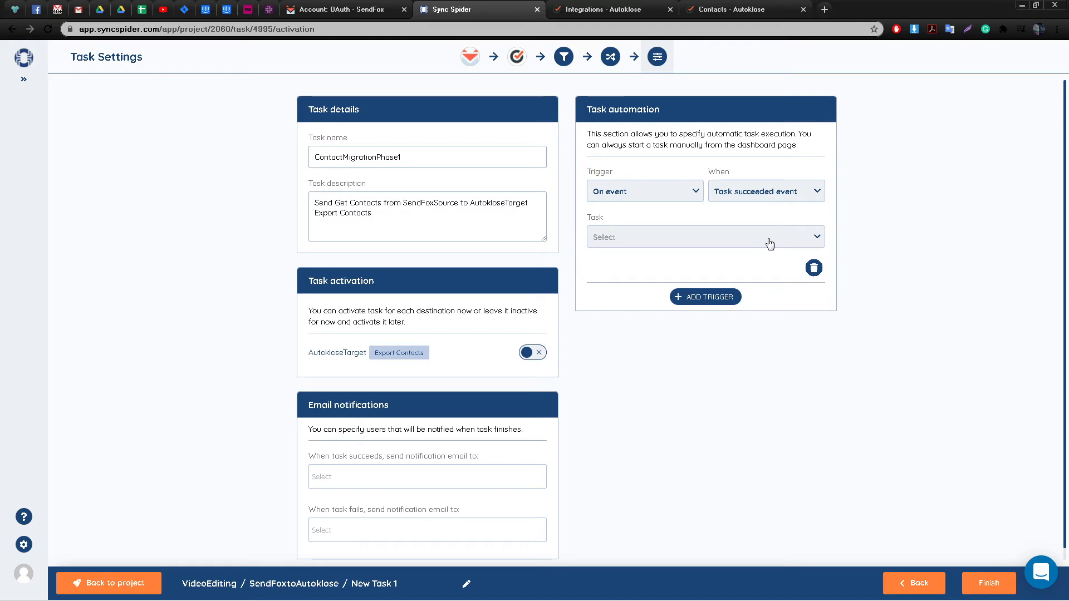
Browse the list of tasks to chain from, then delete the event trigger
click(769, 243)
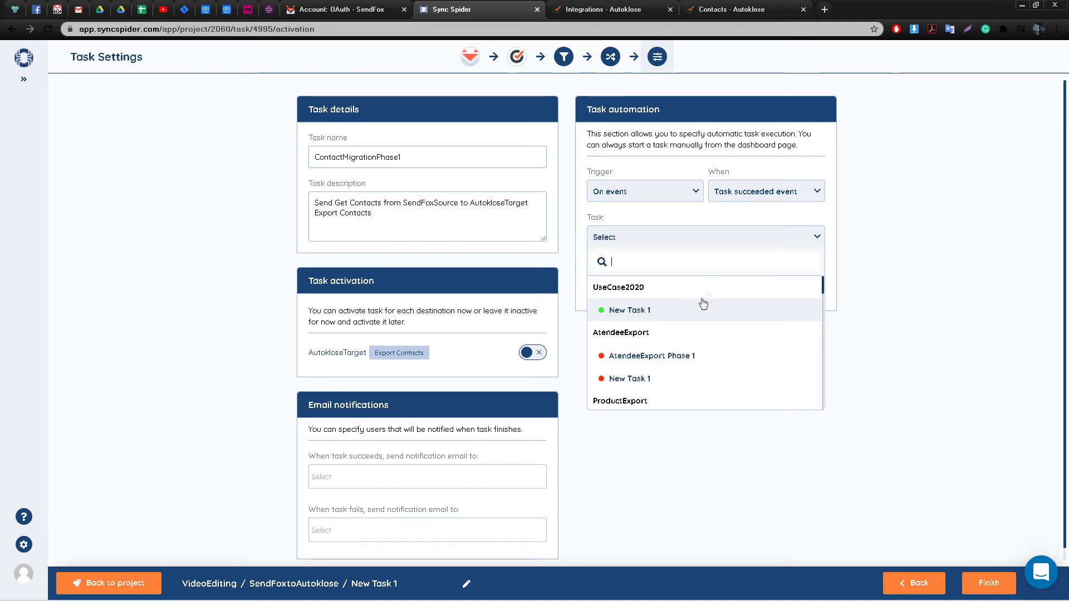
scroll(704, 303, down, 1)
scroll(695, 320, down, 3)
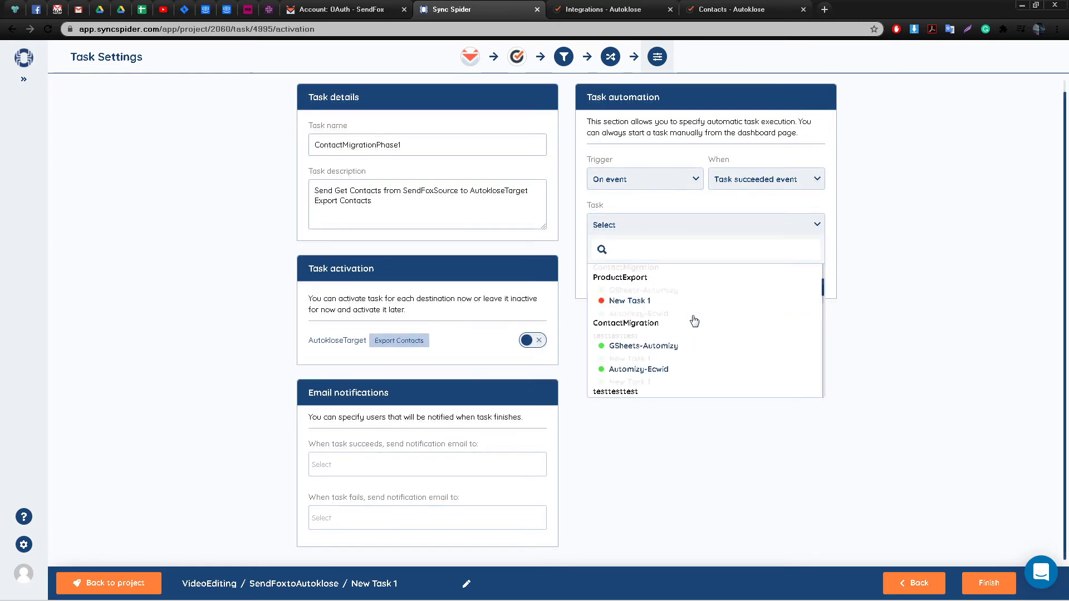
scroll(695, 321, down, 2)
scroll(694, 320, down, 2)
scroll(694, 321, down, 2)
scroll(695, 321, down, 2)
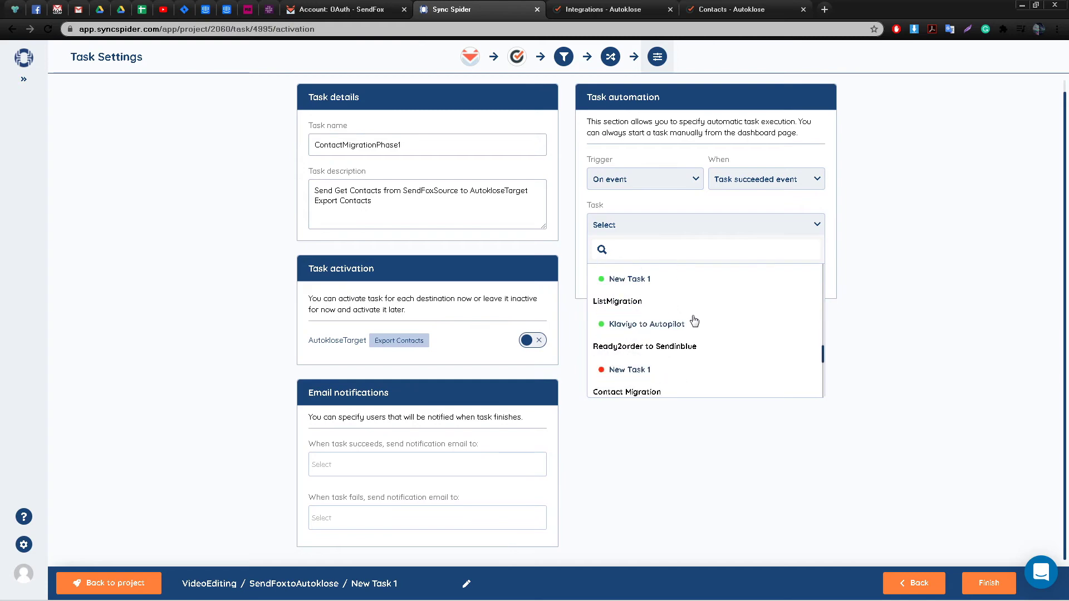
scroll(695, 321, down, 2)
scroll(694, 320, down, 2)
scroll(695, 321, down, 1)
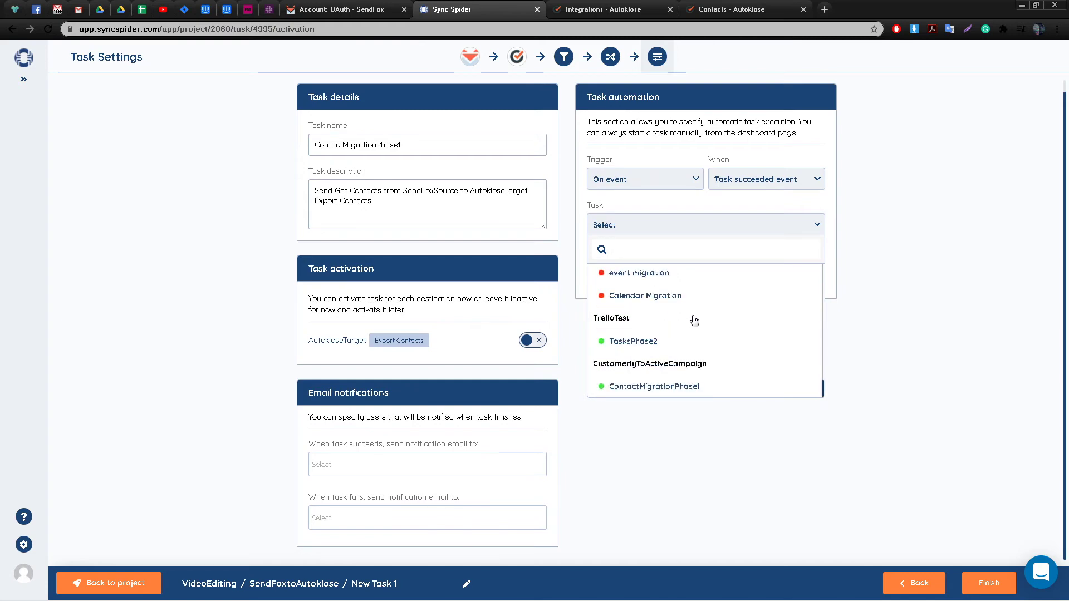
scroll(694, 321, up, 2)
scroll(695, 321, up, 2)
scroll(695, 321, up, 2)
scroll(695, 320, up, 2)
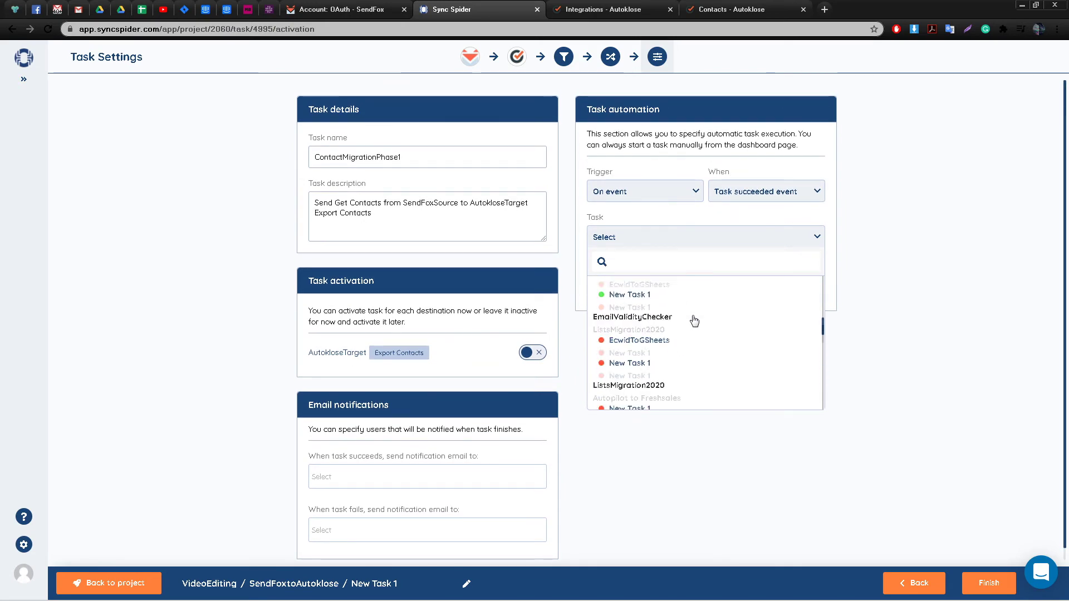
scroll(694, 321, up, 3)
scroll(695, 321, up, 3)
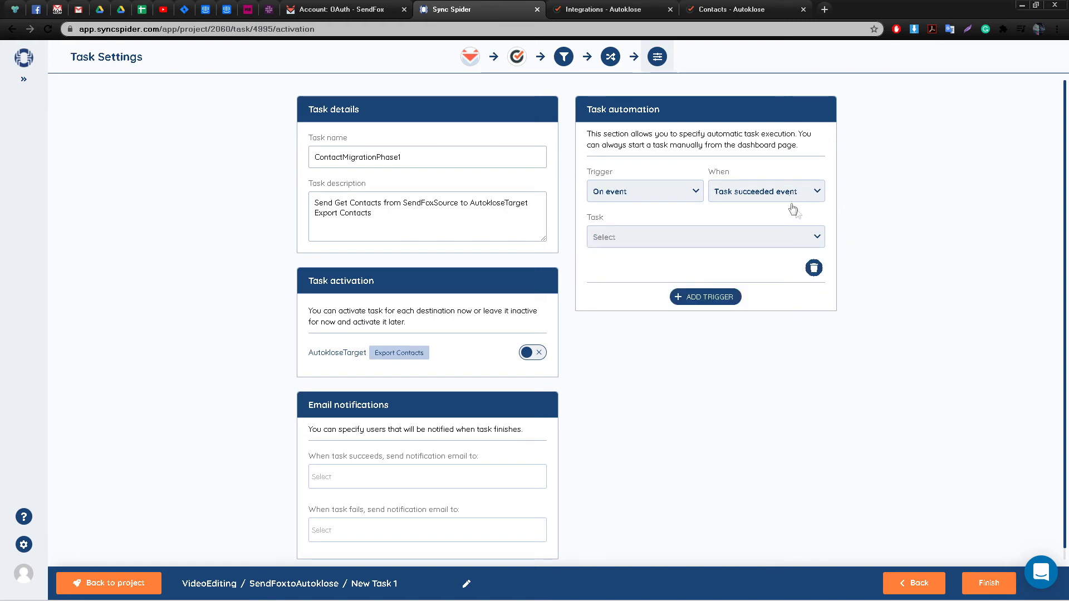
click(814, 268)
Confirm the trigger removal, review the email notification dropdowns, and finish the task setup
click(641, 334)
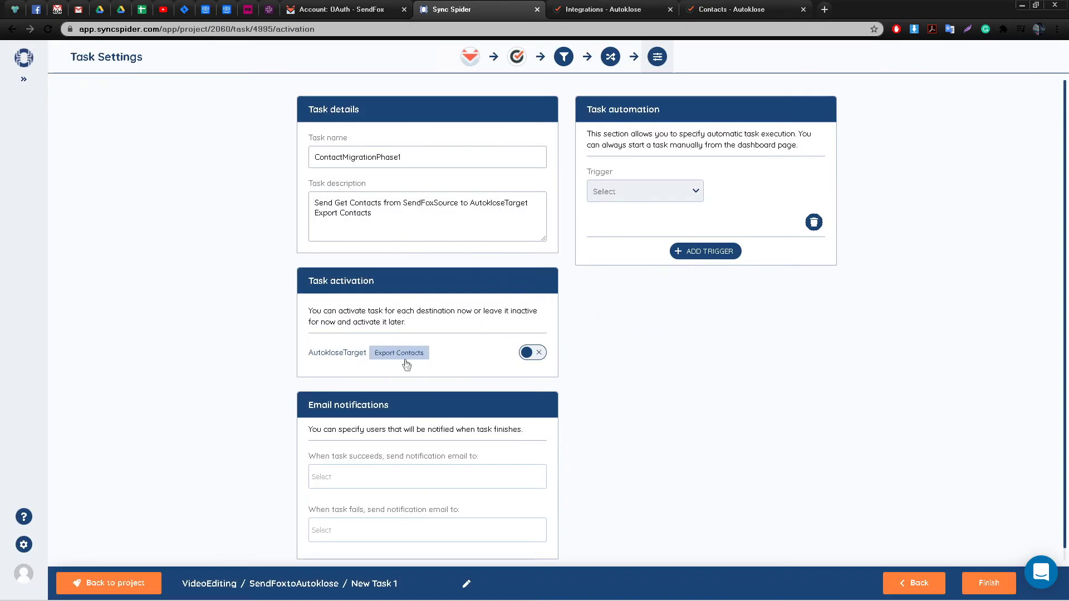
scroll(404, 363, down, 1)
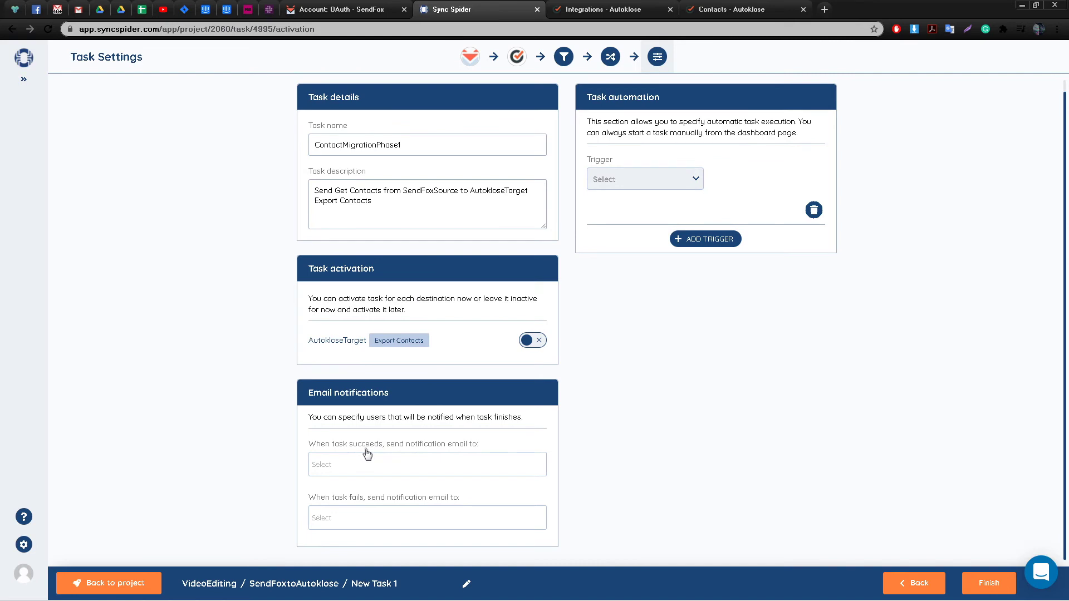
click(376, 465)
click(637, 464)
click(471, 510)
click(648, 468)
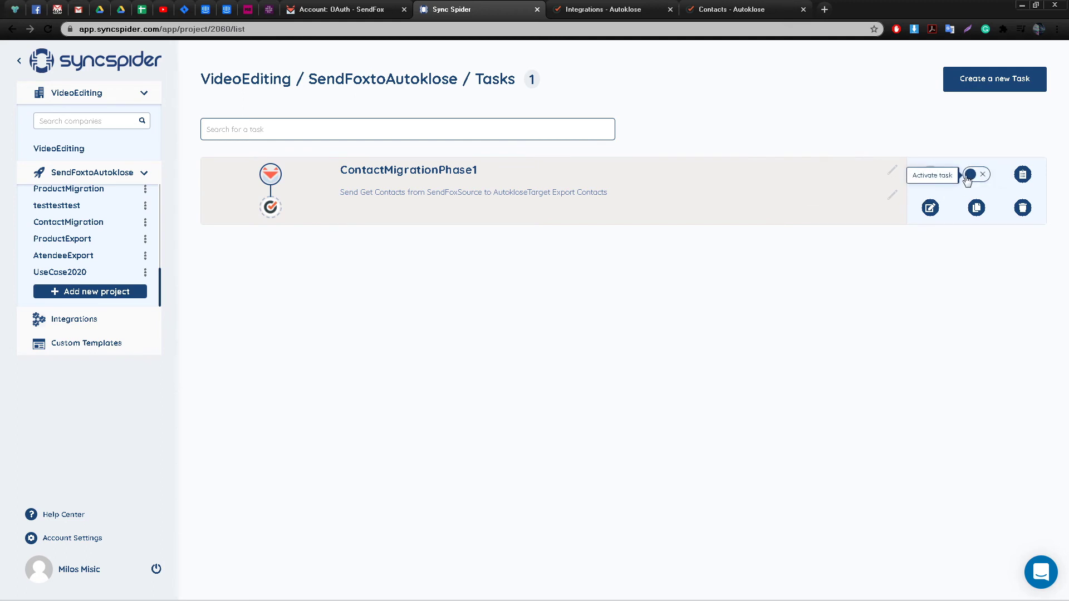
Switch ContactMigrationPhase1 to active and start it immediately with the play button
click(967, 177)
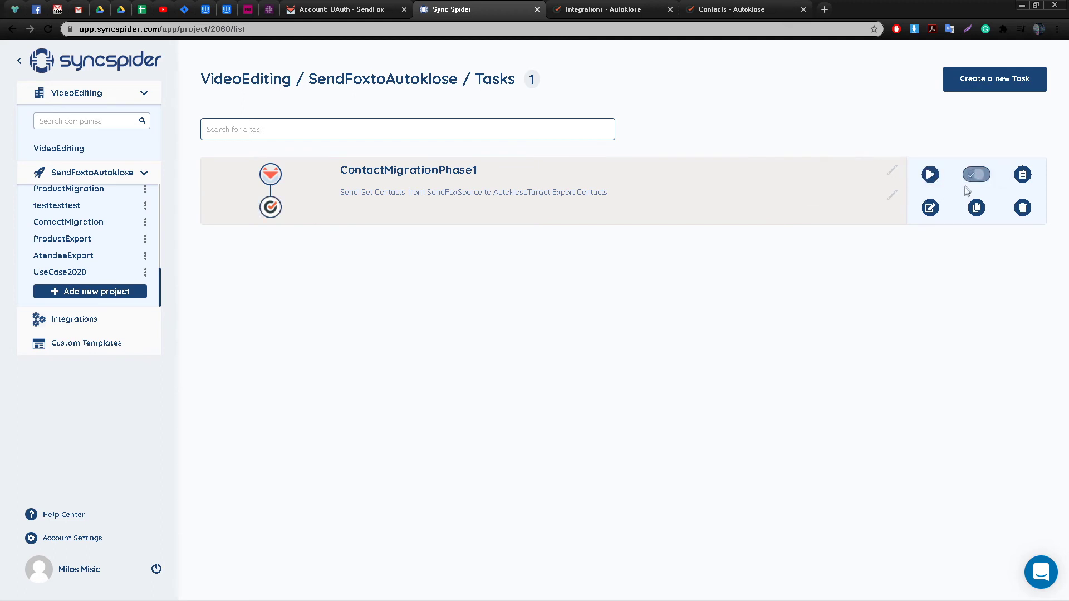
click(932, 179)
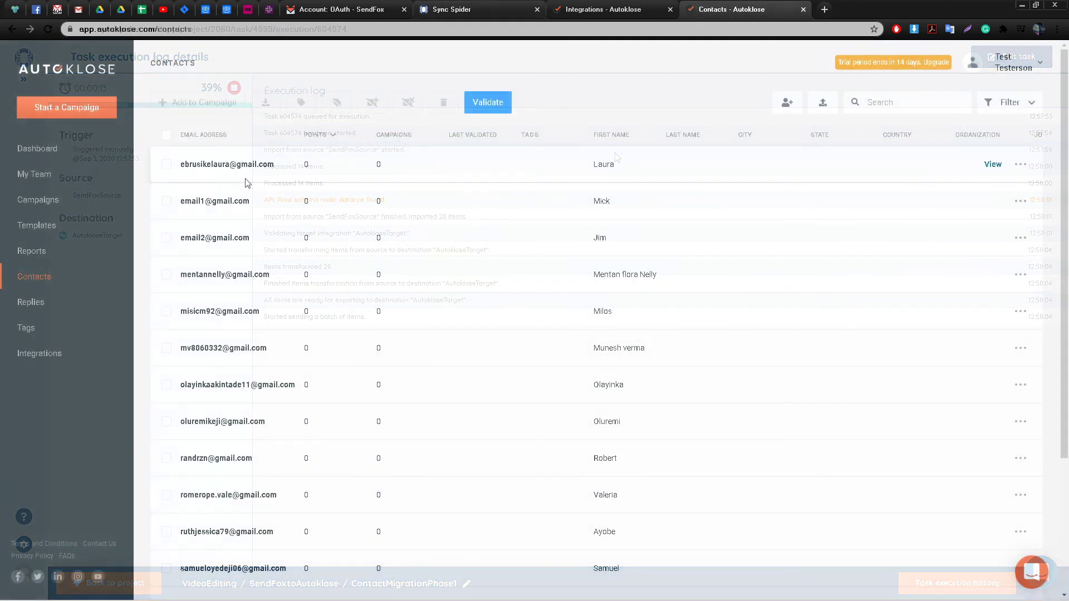
Scroll through the Autoklose contacts list to review the migrated SendFox emails and first names
scroll(245, 179, down, 1)
scroll(246, 179, down, 1)
scroll(246, 178, down, 1)
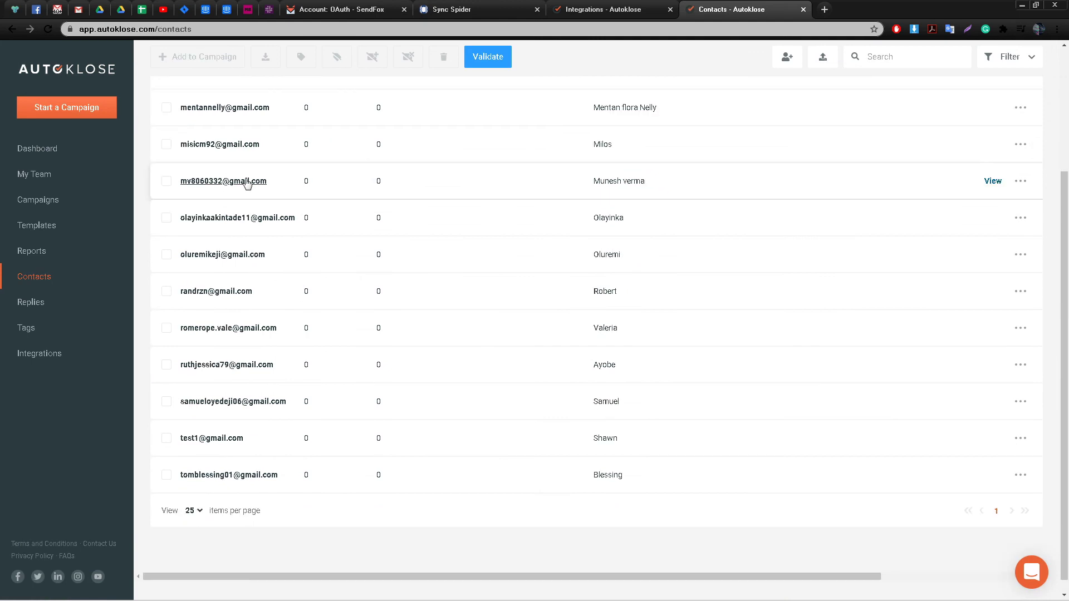
scroll(351, 472, up, 3)
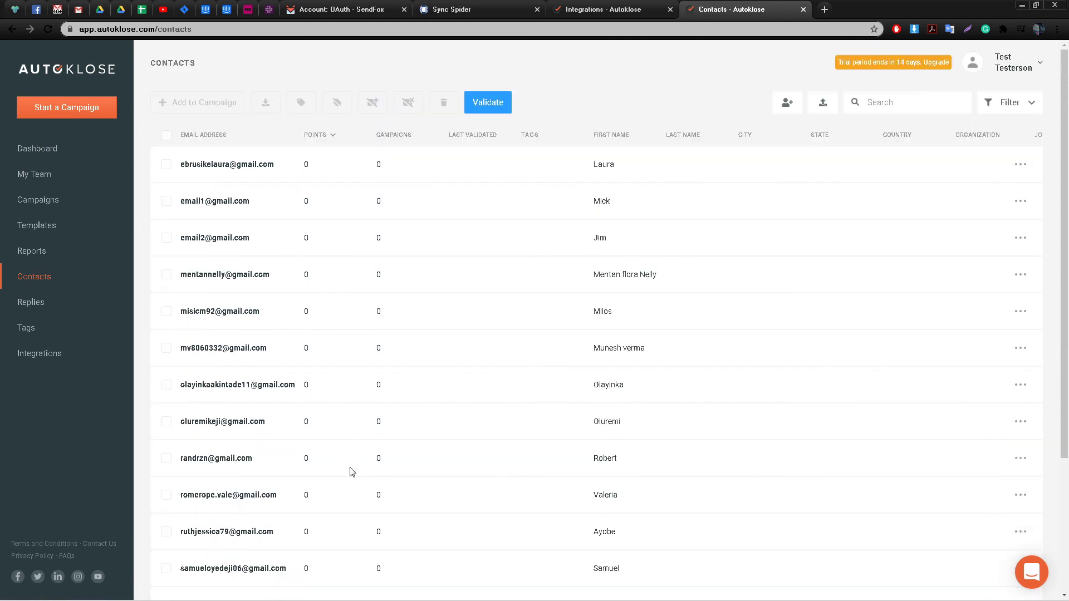